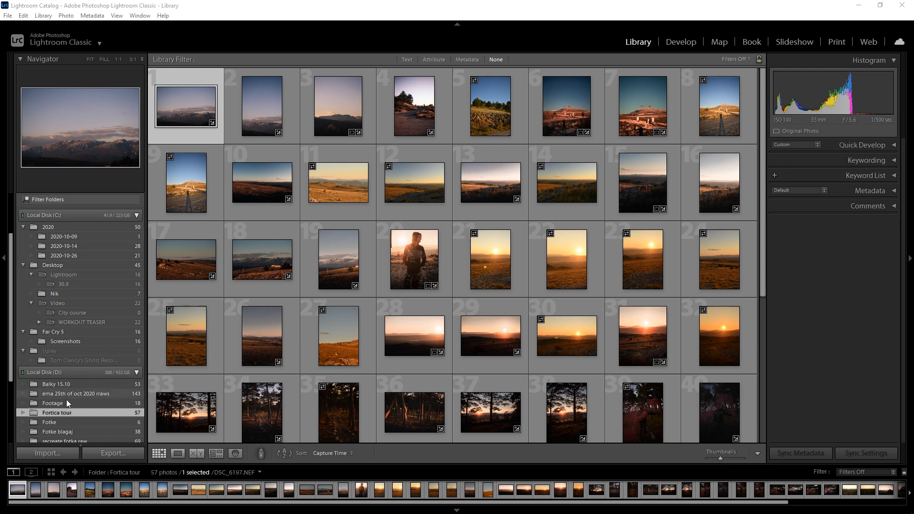
{"action": "scroll", "coordinate": [50, 384], "scroll_direction": "down", "scroll_amount": 1}
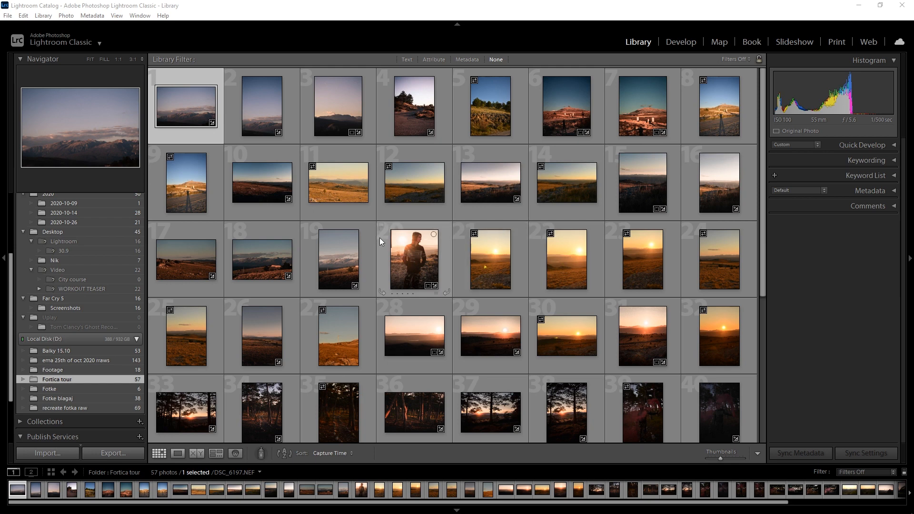
{"action": "scroll", "coordinate": [104, 281], "scroll_direction": "up", "scroll_amount": 3}
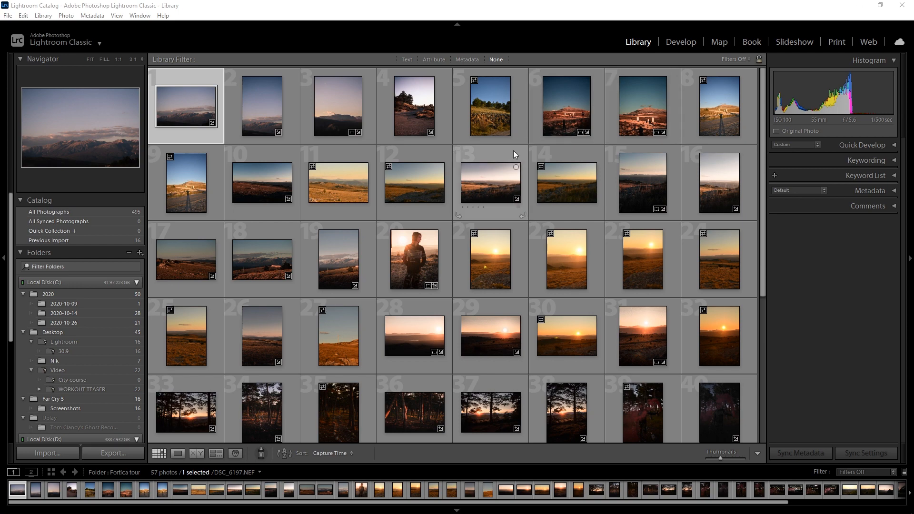
{"action": "scroll", "coordinate": [514, 151], "scroll_direction": "down", "scroll_amount": 6}
{"action": "scroll", "coordinate": [516, 285], "scroll_direction": "up", "scroll_amount": 6}
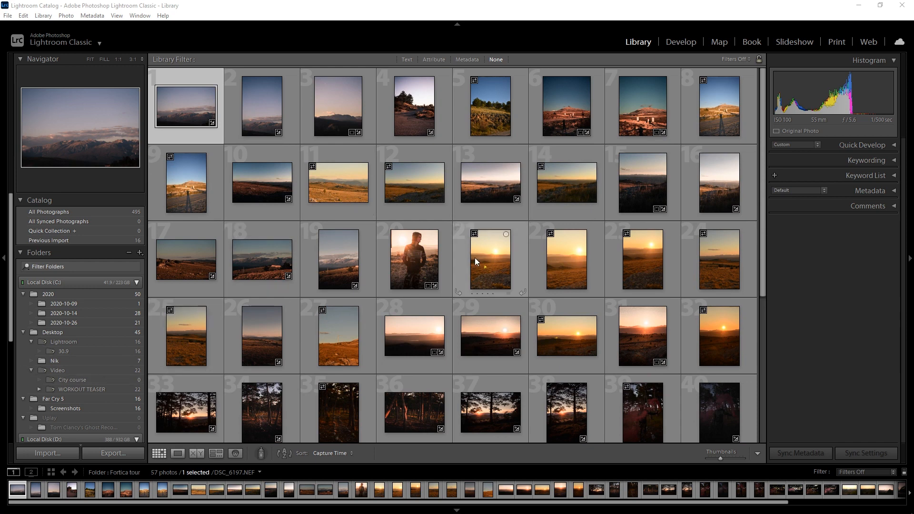
Step: View the selected photo in the Develop module, and look at the world map in the Map module
{"action": "left_click", "coordinate": [672, 41]}
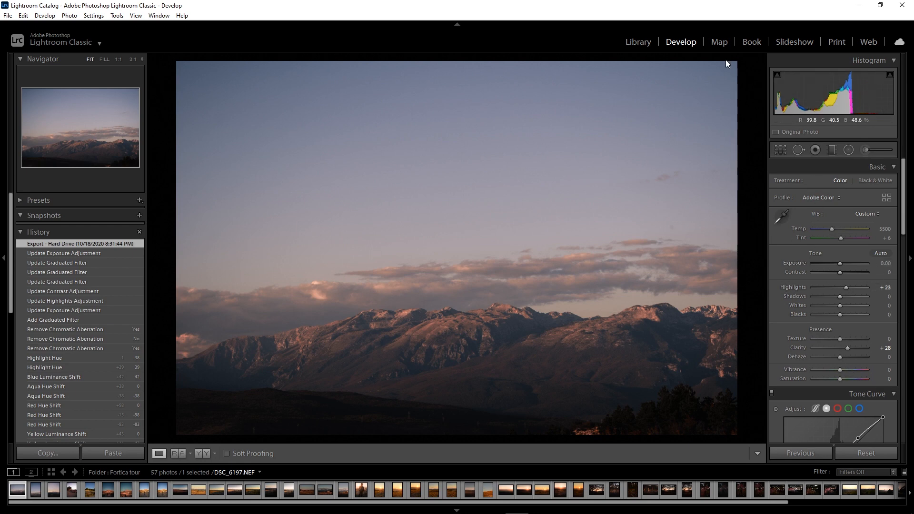
{"action": "left_click", "coordinate": [719, 41]}
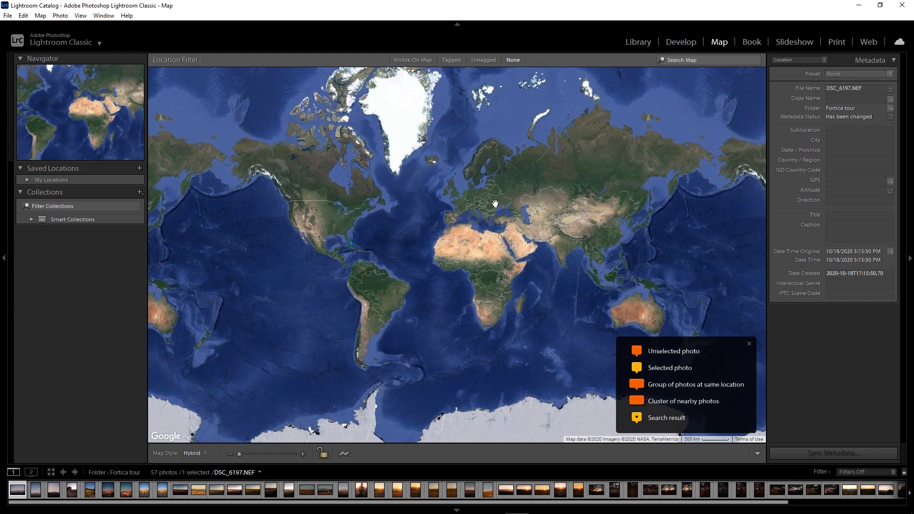
{"action": "scroll", "coordinate": [470, 224], "scroll_direction": "up", "scroll_amount": 1}
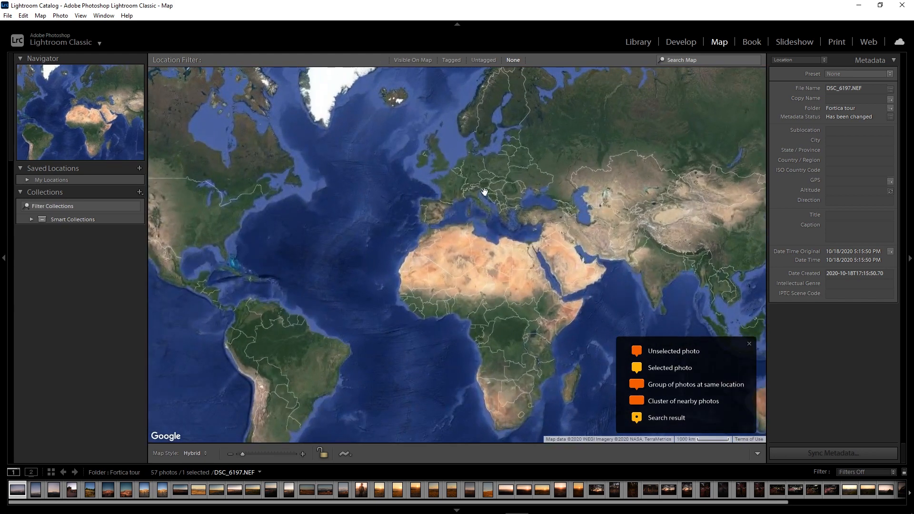
{"action": "scroll", "coordinate": [497, 217], "scroll_direction": "down", "scroll_amount": 1}
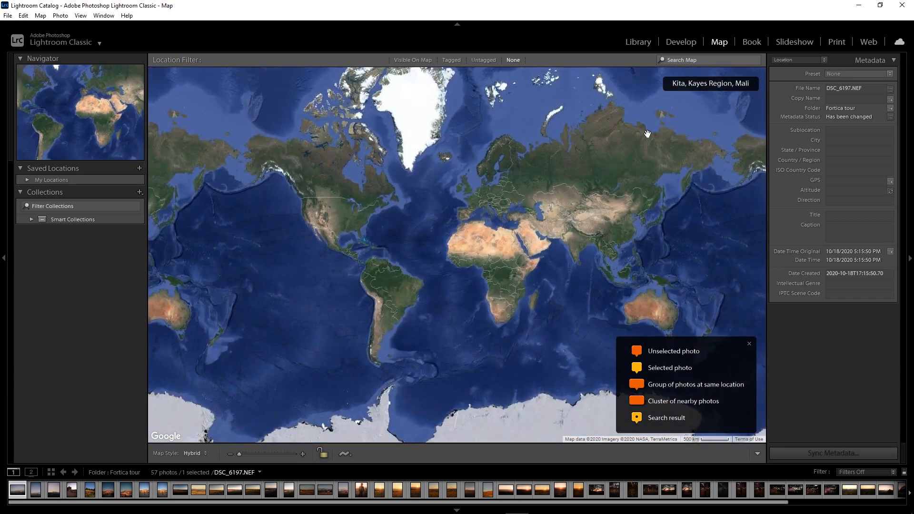
Step: Visit the Book, Slideshow, Print and Web modules one after another, and return to the Library module
{"action": "left_click", "coordinate": [749, 42]}
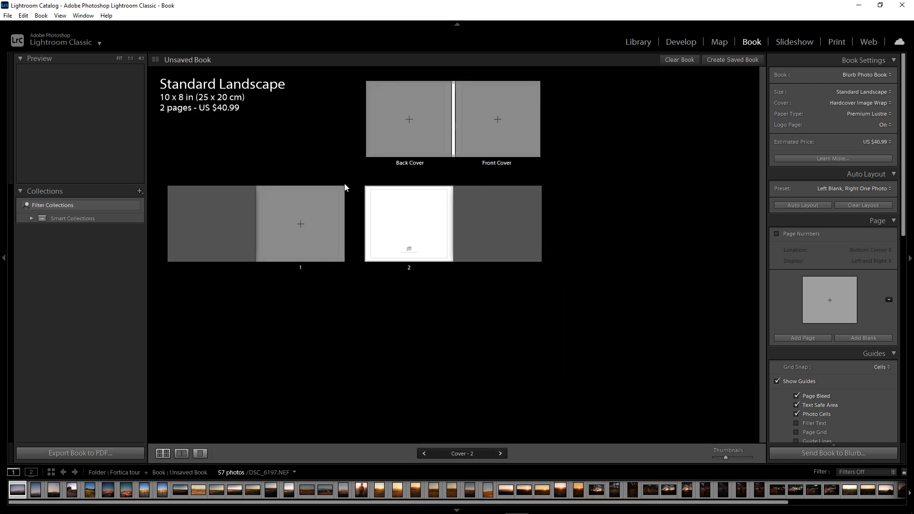
{"action": "left_click", "coordinate": [794, 42]}
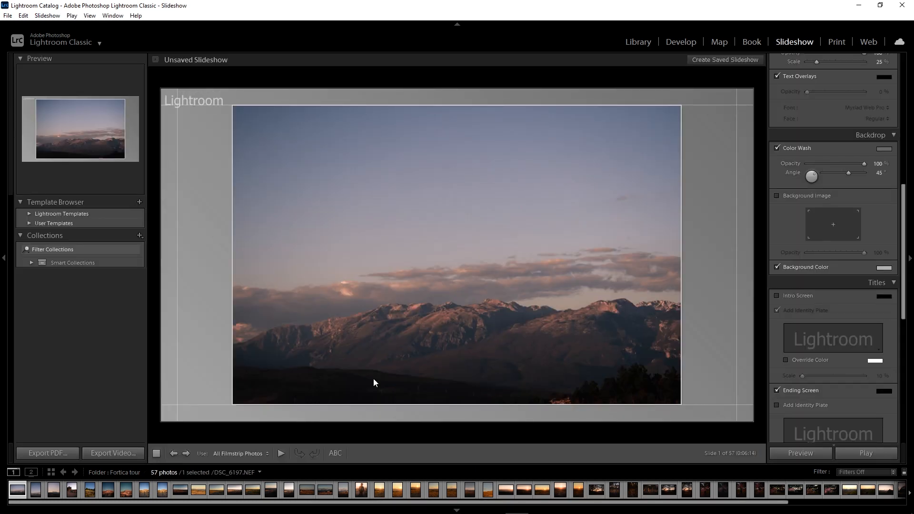
{"action": "left_click", "coordinate": [836, 42]}
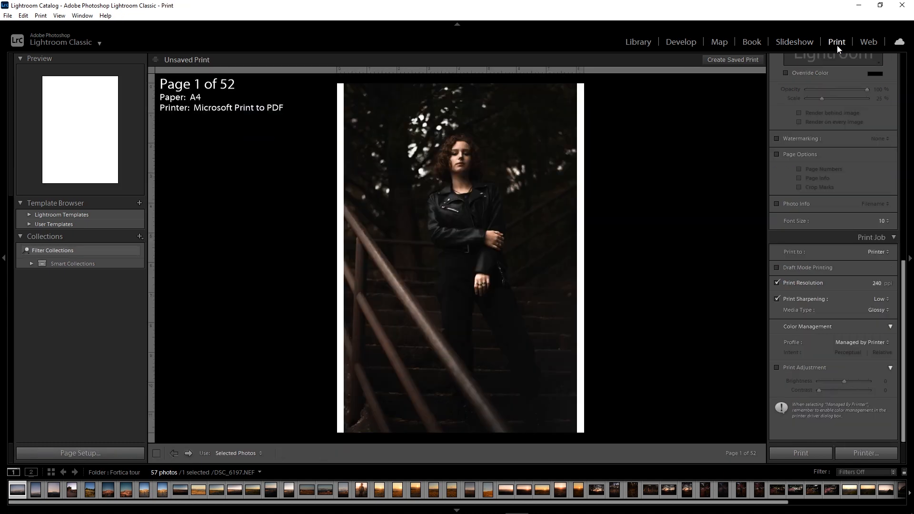
{"action": "left_click", "coordinate": [868, 43]}
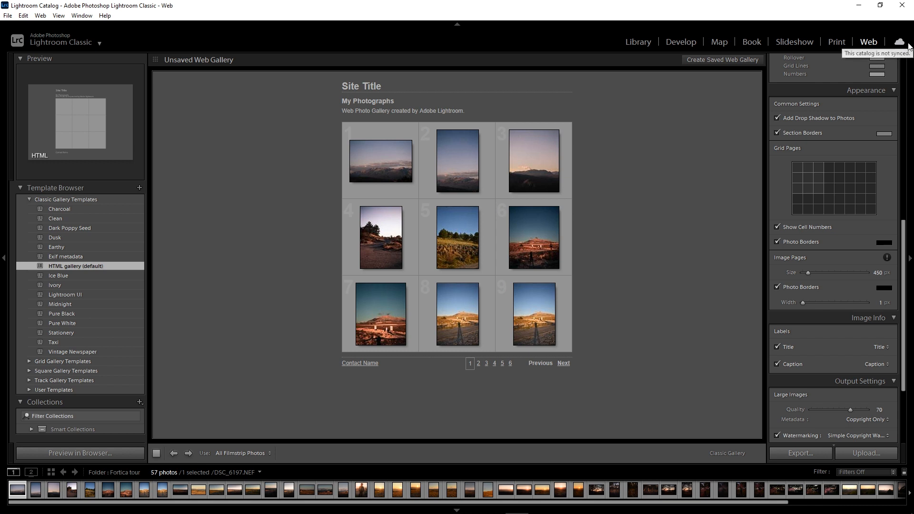
{"action": "left_click", "coordinate": [650, 41]}
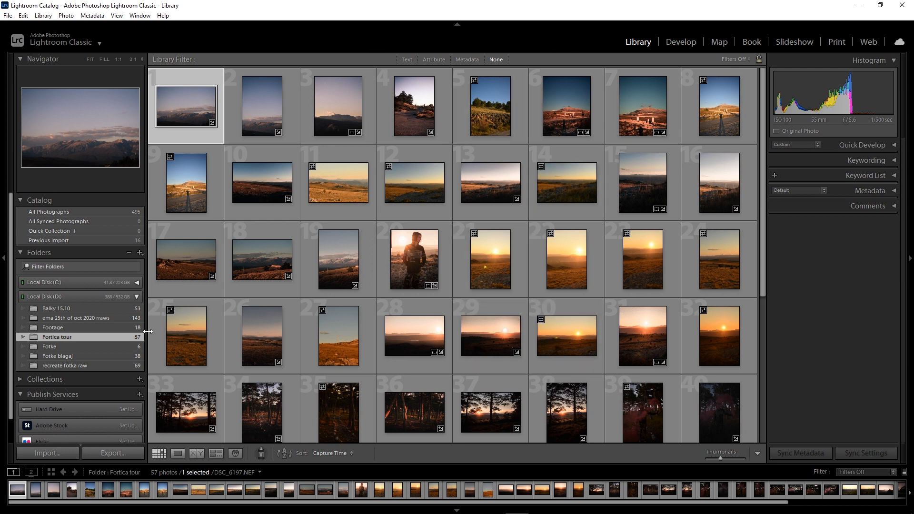
Step: Open the photo import window and examine the source folder tree of Local Disk (C:) and Local Disk (D:)
{"action": "mouse_move", "coordinate": [114, 328]}
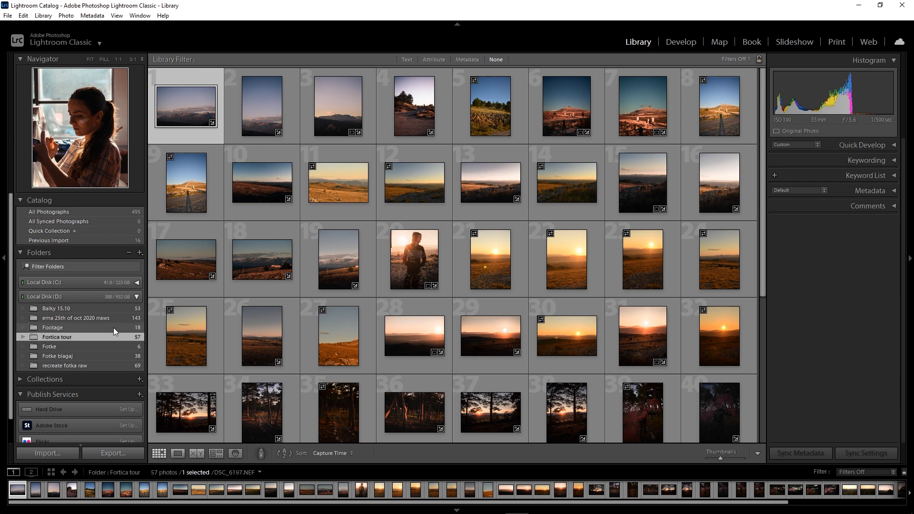
{"action": "left_click", "coordinate": [49, 453]}
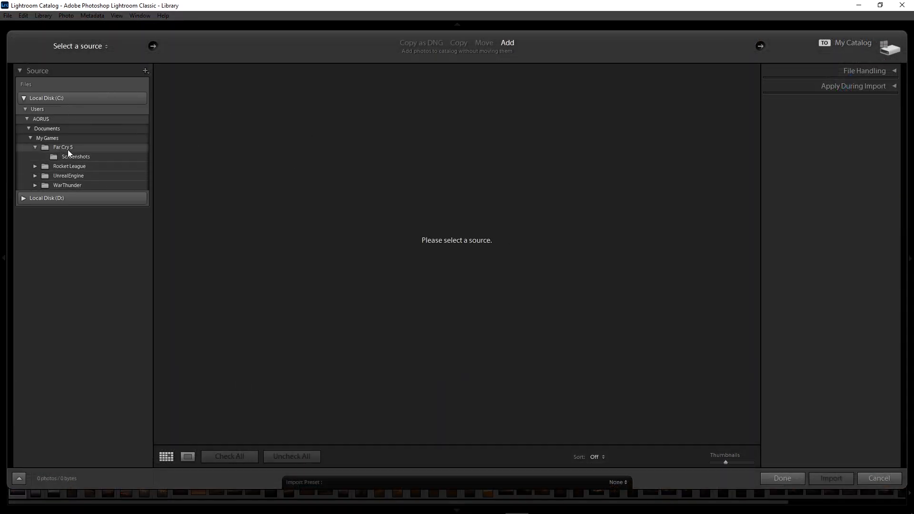
{"action": "left_click", "coordinate": [24, 97]}
{"action": "left_click", "coordinate": [24, 97]}
{"action": "left_click", "coordinate": [21, 97]}
{"action": "left_click", "coordinate": [24, 112]}
{"action": "left_click", "coordinate": [24, 112]}
{"action": "left_click", "coordinate": [25, 113]}
{"action": "left_click", "coordinate": [24, 112]}
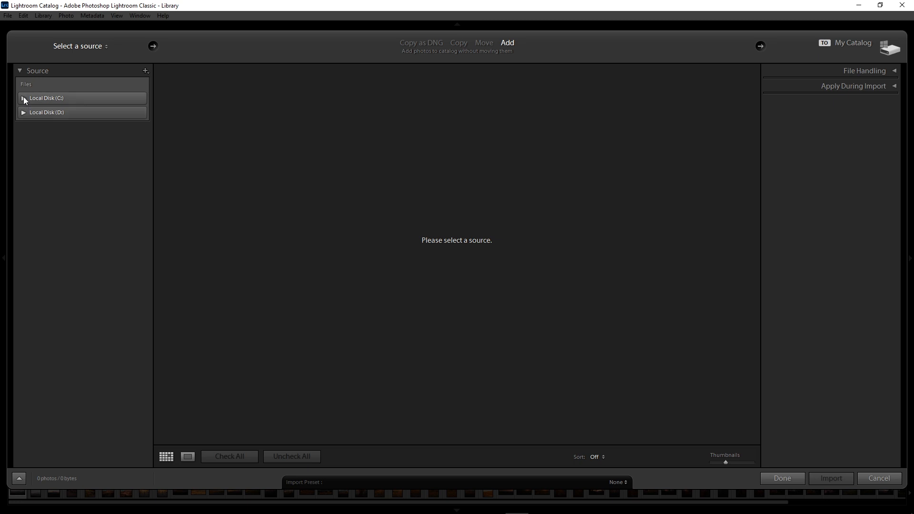
{"action": "left_click", "coordinate": [24, 97]}
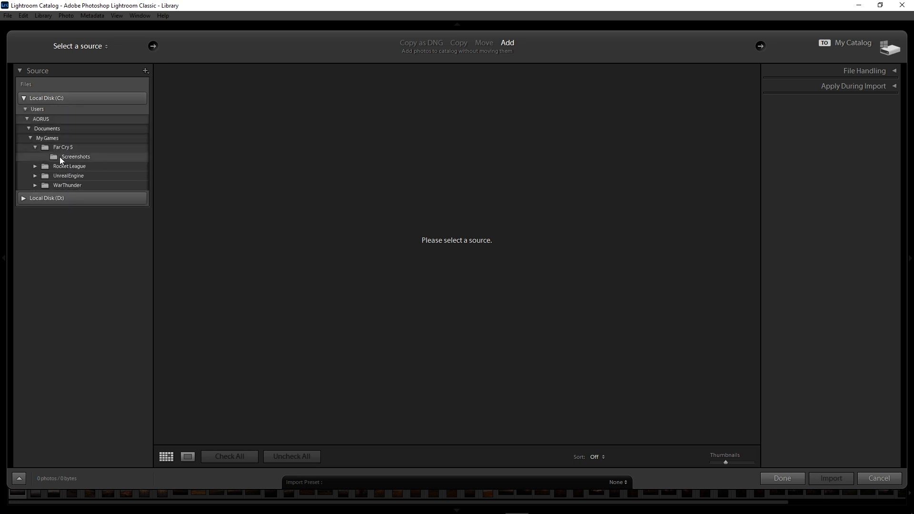
{"action": "left_click", "coordinate": [29, 102]}
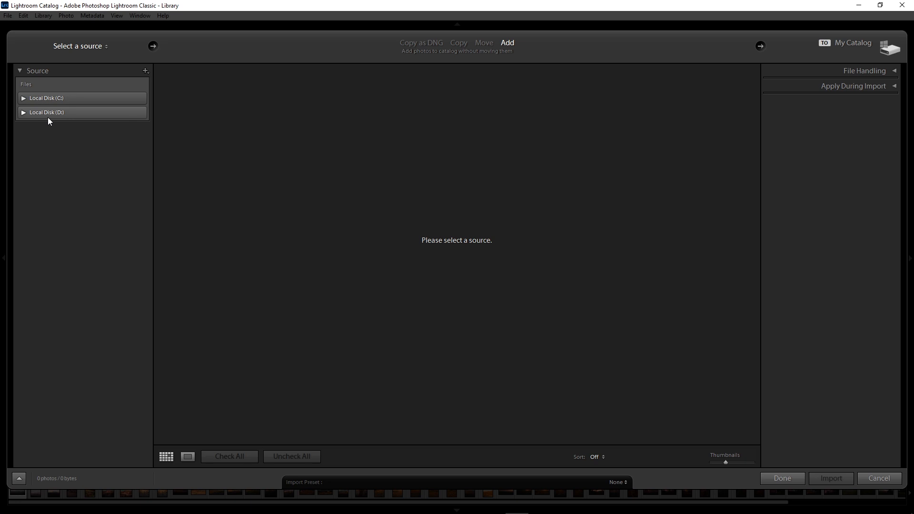
Step: Preview the Far Cry 5 Screenshots folder on Local Disk (C:) as an import source, and leave the import without importing
{"action": "left_click", "coordinate": [24, 98]}
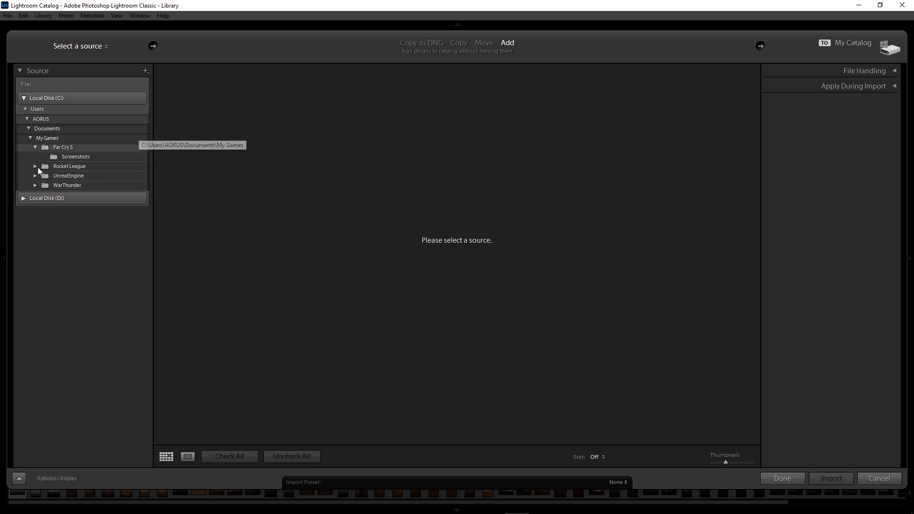
{"action": "left_click", "coordinate": [61, 158]}
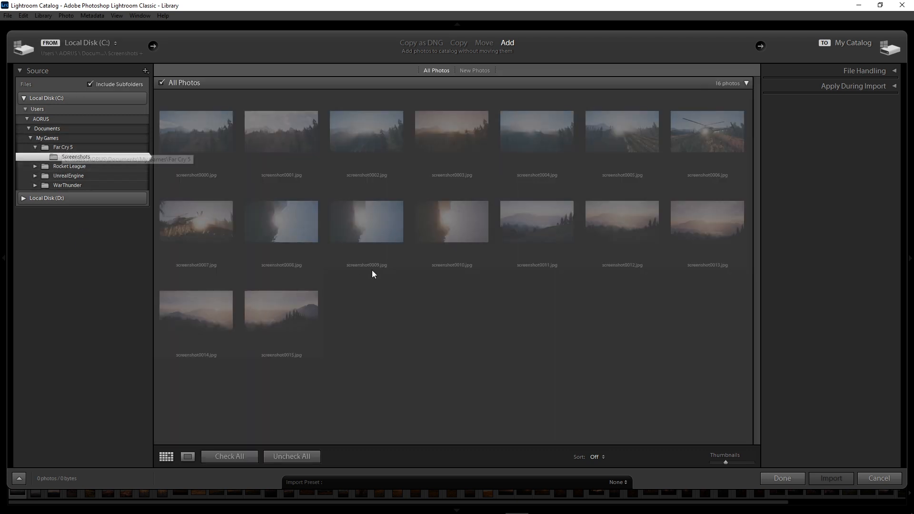
{"action": "mouse_move", "coordinate": [414, 179]}
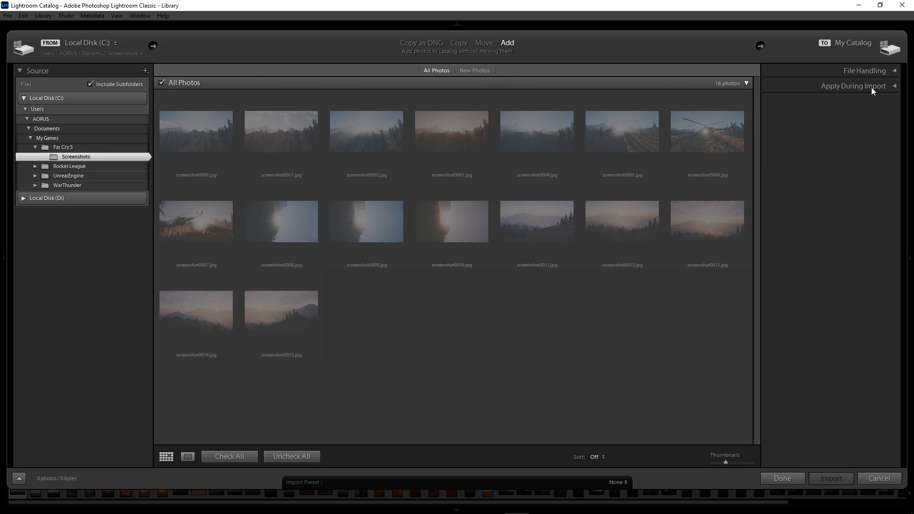
{"action": "left_click", "coordinate": [887, 477]}
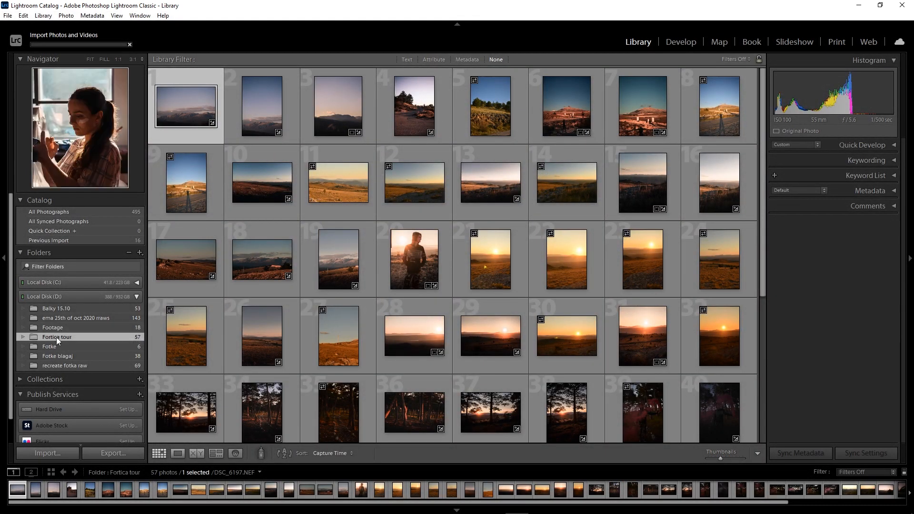
Step: Open the Far Cry 5 Screenshots folder from Local Disk (C:) in the Library and bring its first photo into the Develop module
{"action": "left_click", "coordinate": [53, 282]}
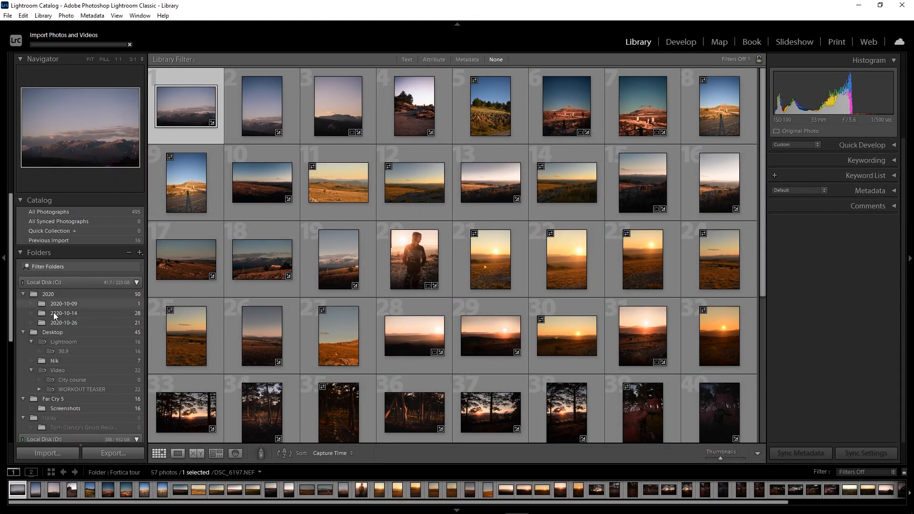
{"action": "left_click", "coordinate": [54, 408]}
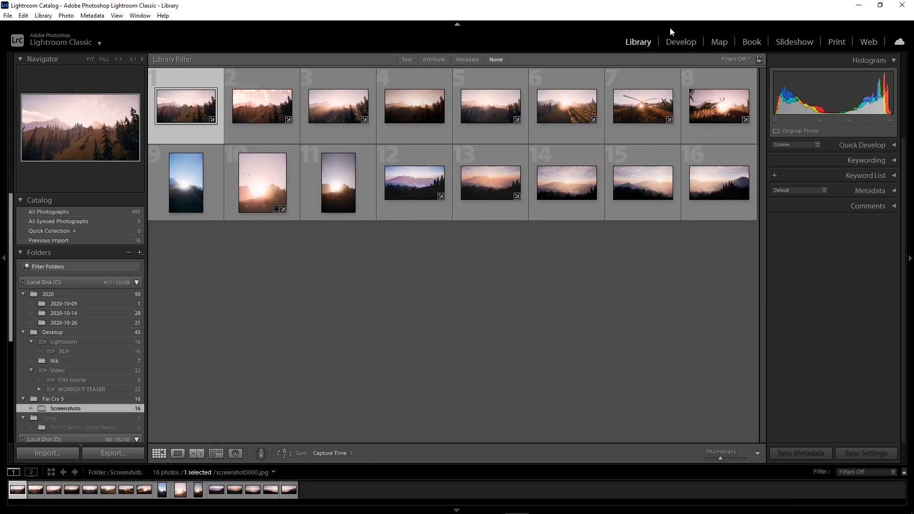
{"action": "left_click", "coordinate": [681, 41]}
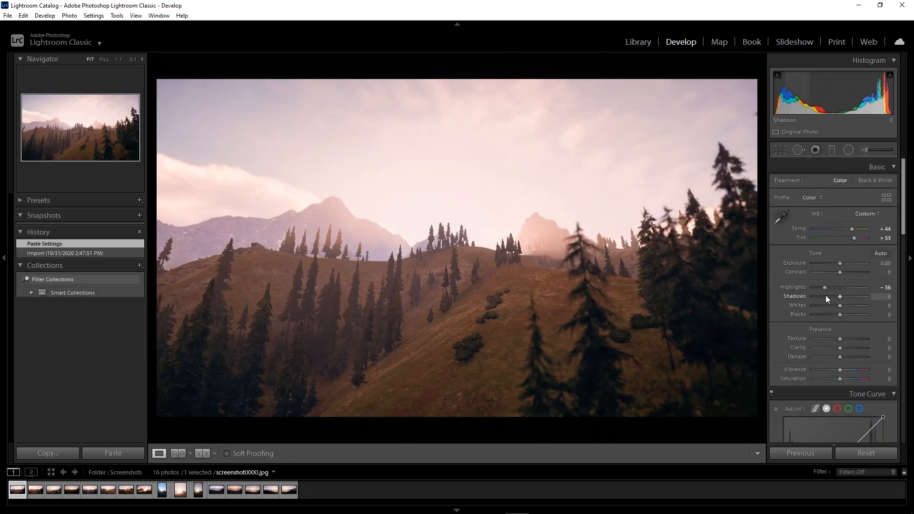
Step: Show the photo's before and after versions side by side and enlarge the filmstrip thumbnails
{"action": "left_click", "coordinate": [201, 454]}
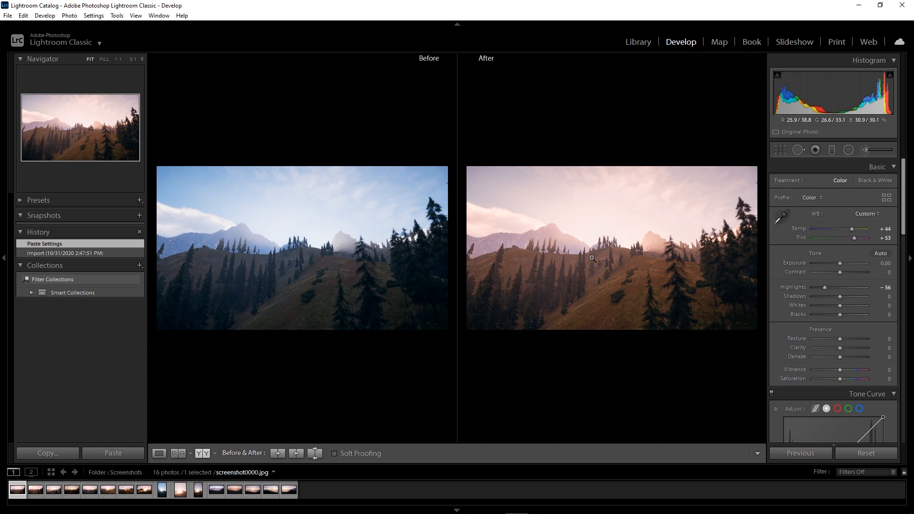
{"action": "left_click_drag", "start_coordinate": [261, 465], "coordinate": [261, 445]}
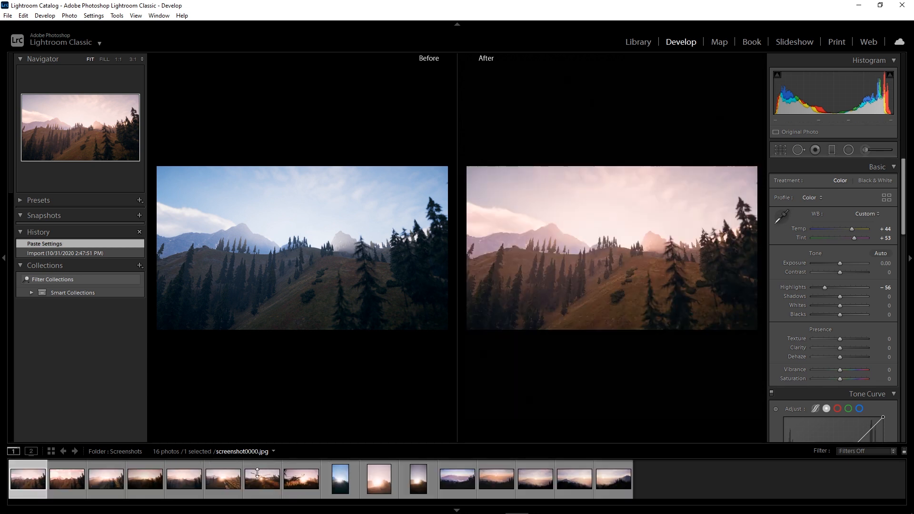
Step: Compare before and after versions of further Screenshots photos up to screenshot0012.jpg, and collapse the edit History
{"action": "key", "text": "Right"}
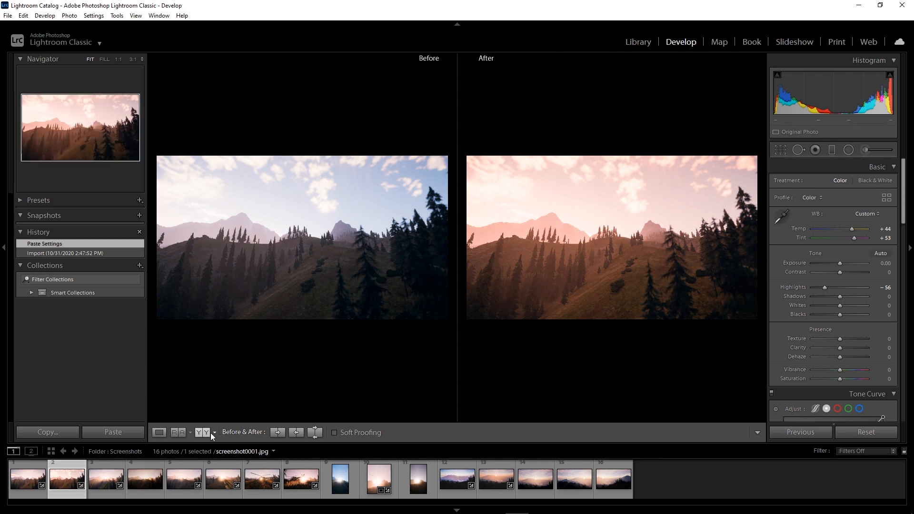
{"action": "left_click", "coordinate": [107, 483]}
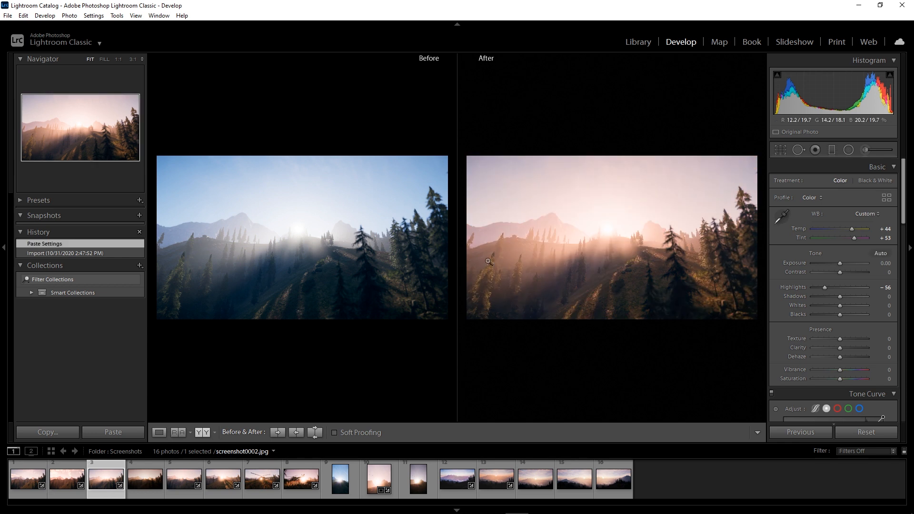
{"action": "left_click", "coordinate": [145, 481]}
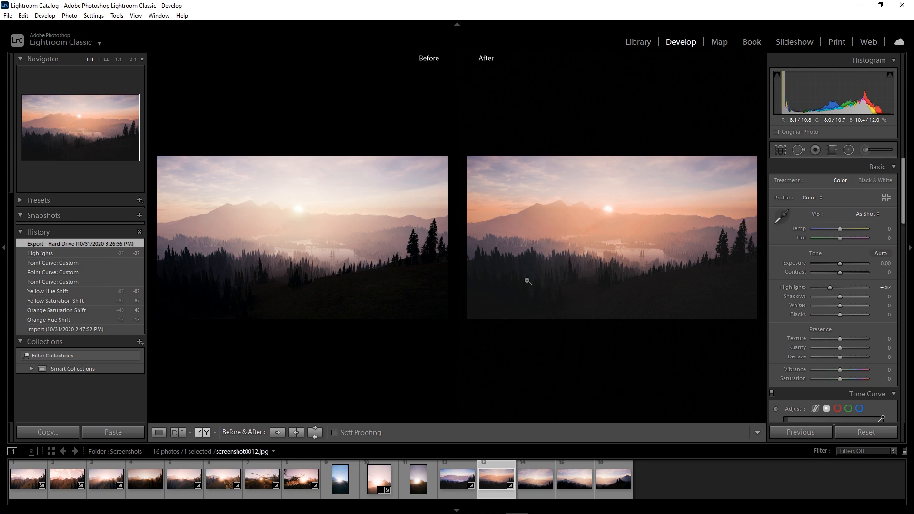
{"action": "left_click", "coordinate": [20, 234]}
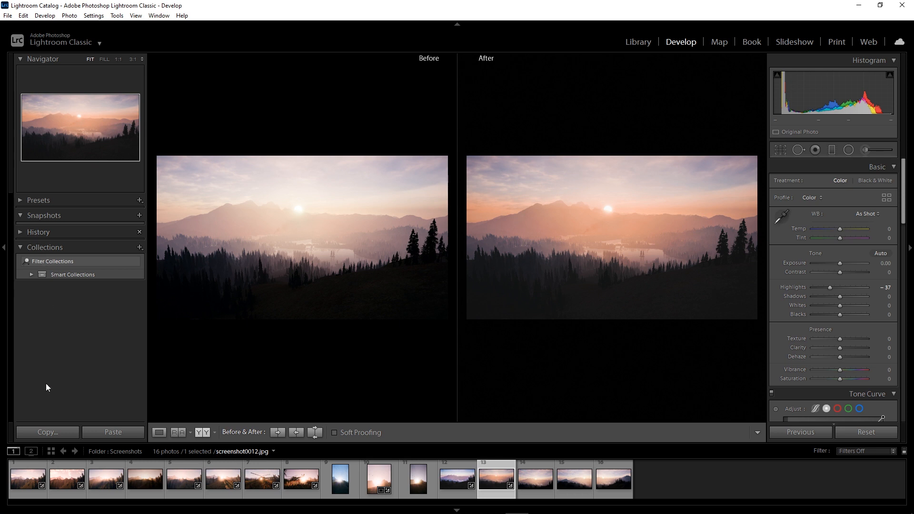
Step: Open the Fortica tour folder on Local Disk (D:) in the Library and bring its first photo into the Develop module
{"action": "left_click", "coordinate": [643, 44]}
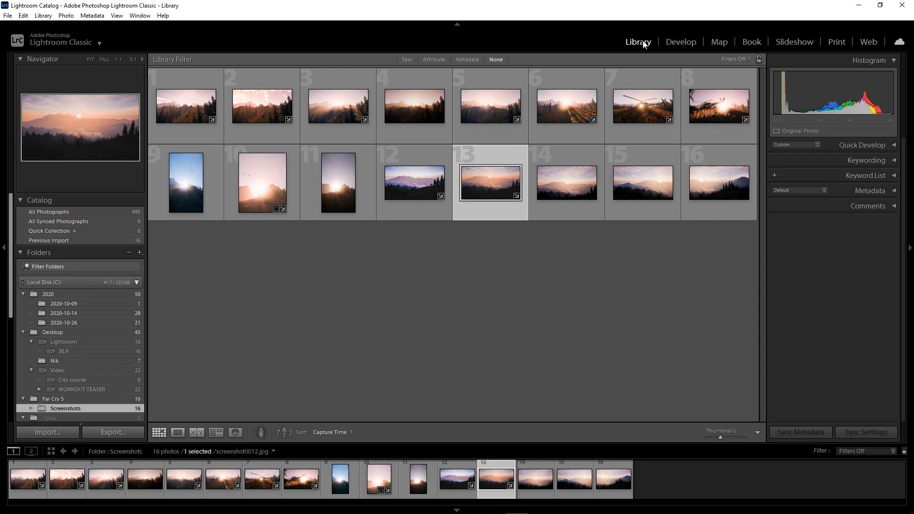
{"action": "scroll", "coordinate": [70, 313], "scroll_direction": "down", "scroll_amount": 4}
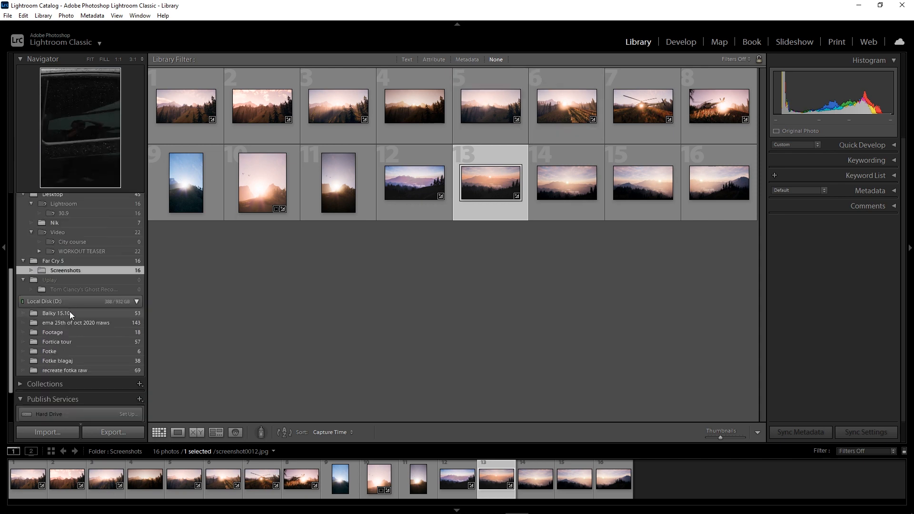
{"action": "left_click", "coordinate": [70, 344]}
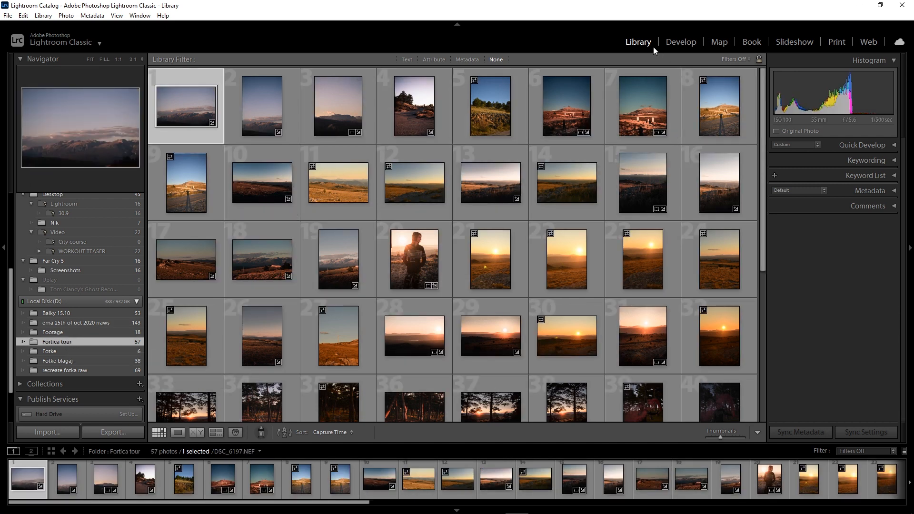
{"action": "scroll", "coordinate": [110, 229], "scroll_direction": "up", "scroll_amount": 3}
{"action": "scroll", "coordinate": [109, 243], "scroll_direction": "down", "scroll_amount": 4}
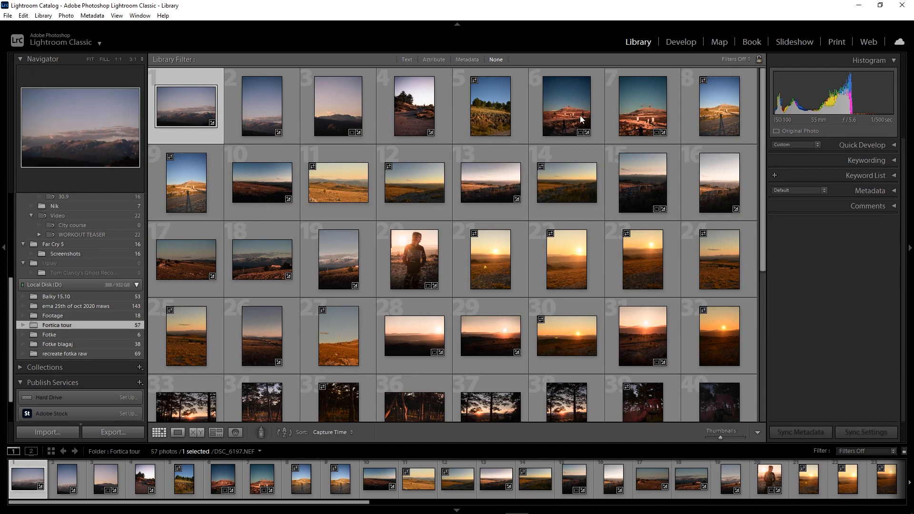
{"action": "left_click", "coordinate": [682, 43]}
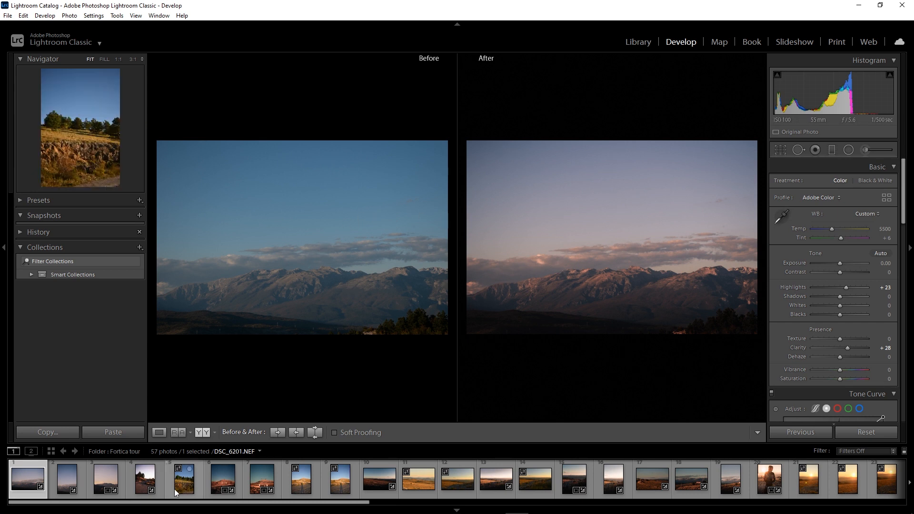
Step: Compare before and after versions of several Fortica tour photos, and show DSC_6214.NEF alone in the loupe view
{"action": "left_click", "coordinate": [143, 487]}
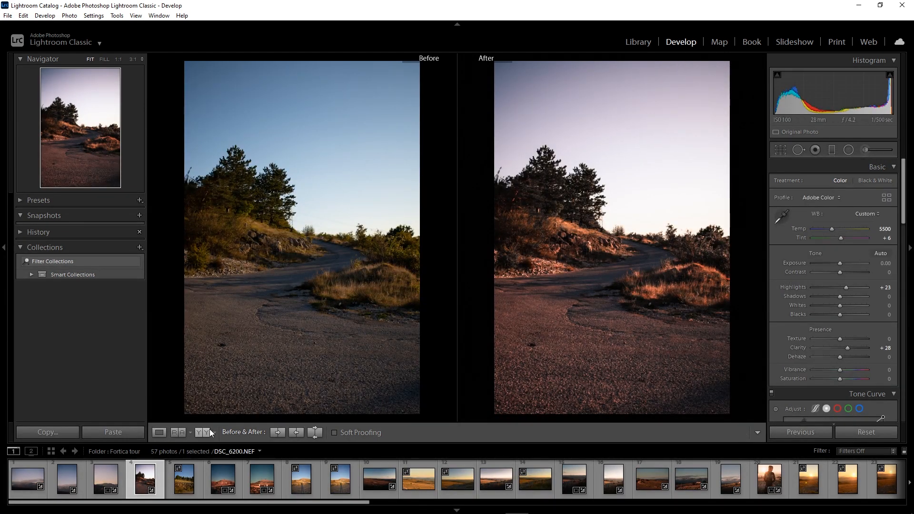
{"action": "left_click", "coordinate": [181, 486]}
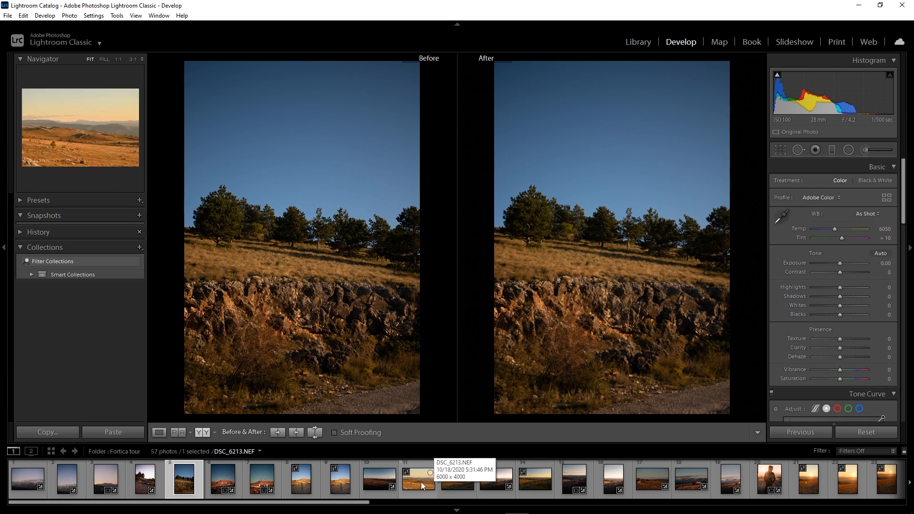
{"action": "left_click", "coordinate": [454, 485]}
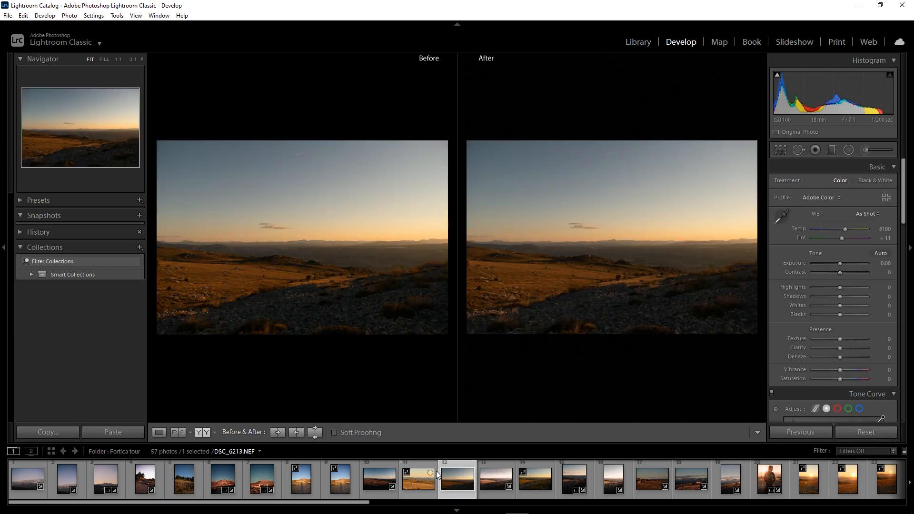
{"action": "left_click", "coordinate": [158, 433]}
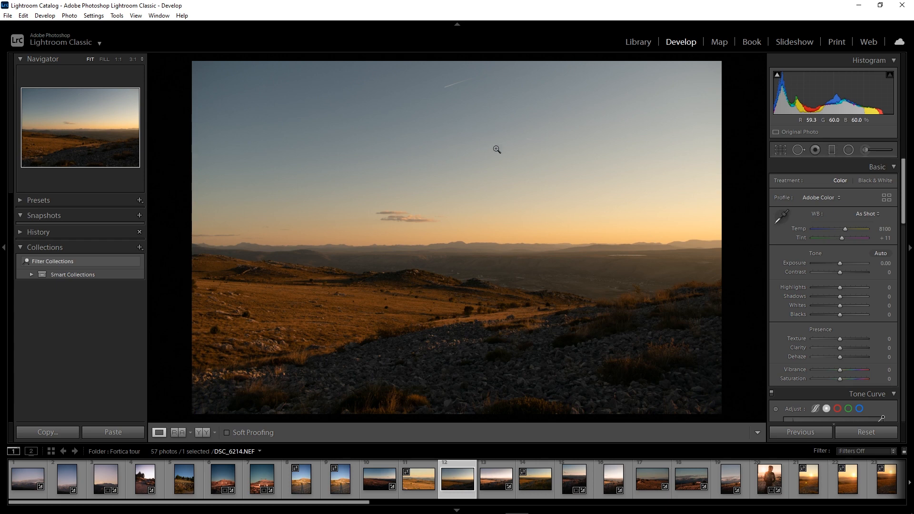
{"action": "left_click", "coordinate": [203, 432]}
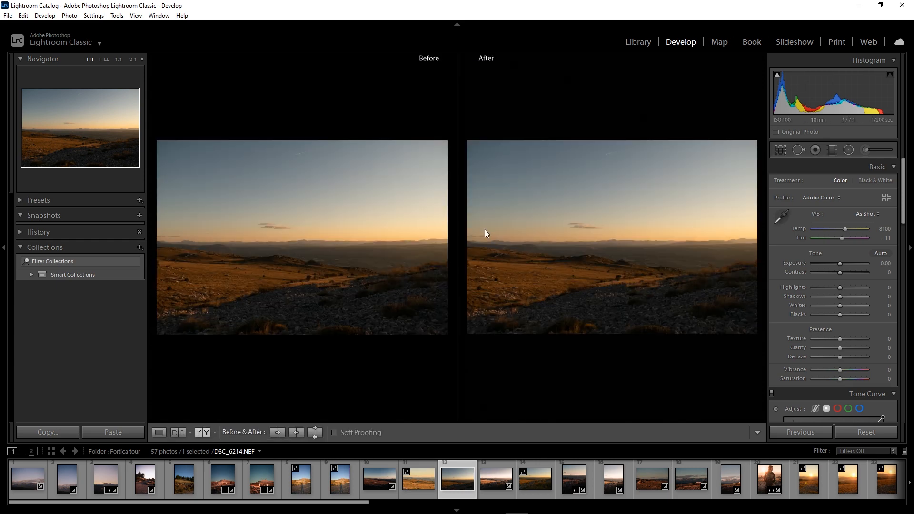
{"action": "left_click", "coordinate": [161, 432]}
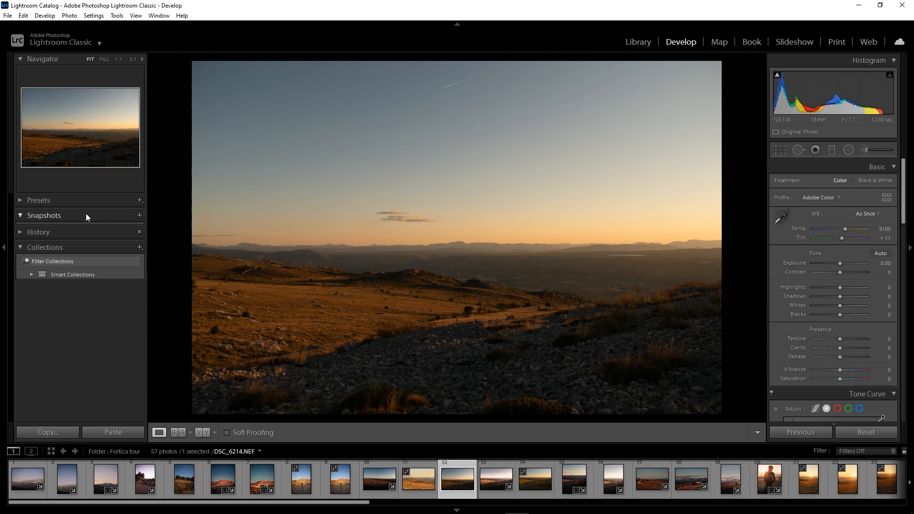
Step: Preview the Curve presets on the photo, including Strong S Curve, and collapse the Presets again
{"action": "left_click", "coordinate": [21, 201]}
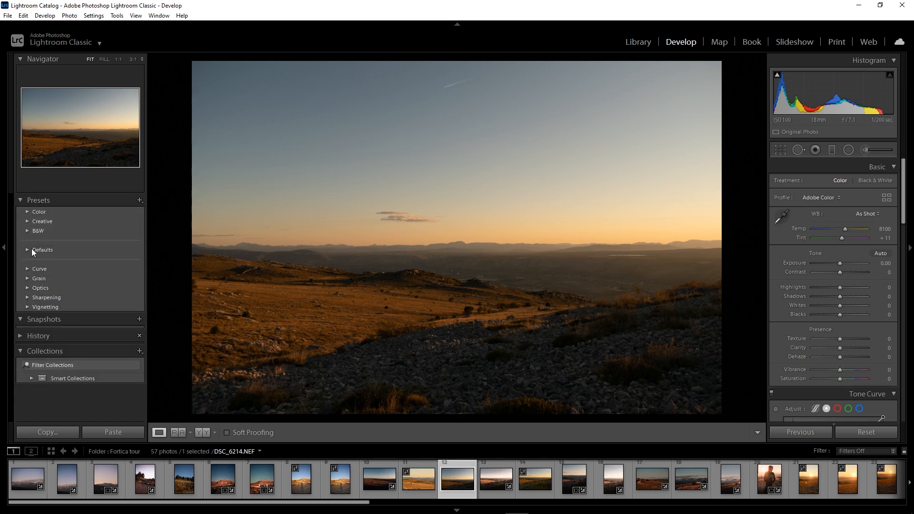
{"action": "left_click", "coordinate": [28, 270]}
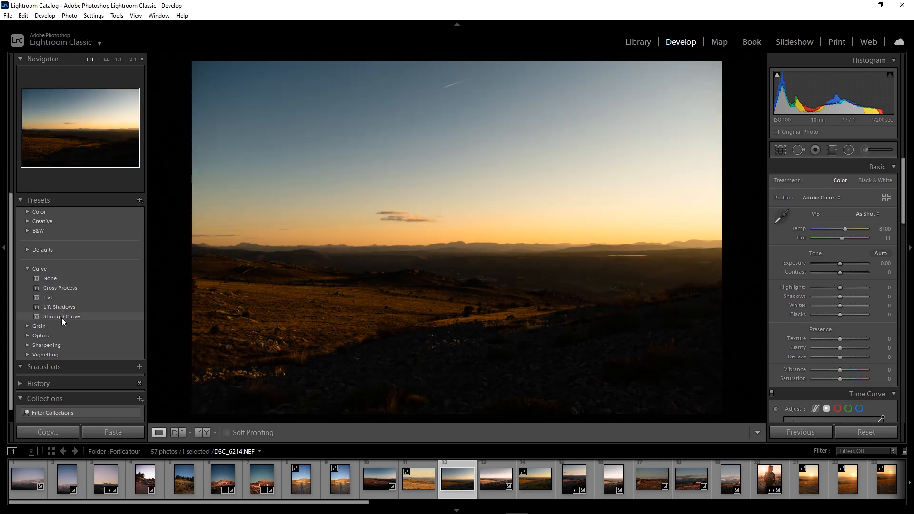
{"action": "left_click", "coordinate": [28, 269]}
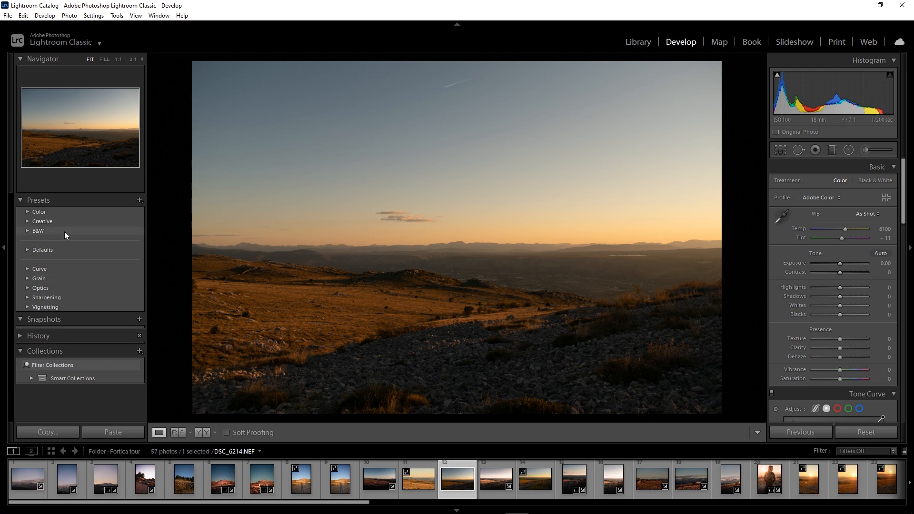
{"action": "left_click", "coordinate": [22, 201]}
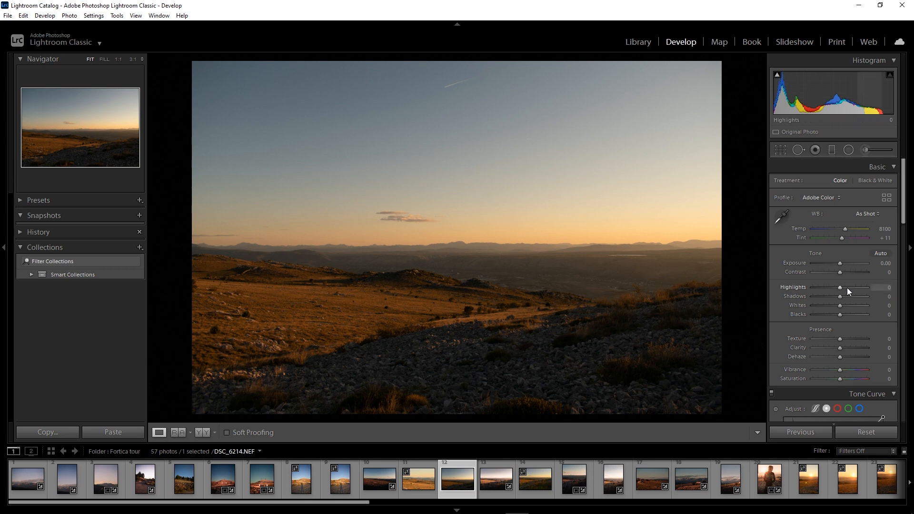
Step: Try small Highlights and Temp adjustments, and review them in the edit History
{"action": "mouse_move", "coordinate": [838, 289]}
{"action": "left_mouse_down"}
{"action": "mouse_move", "coordinate": [852, 289]}
{"action": "mouse_move", "coordinate": [836, 292]}
{"action": "left_mouse_up"}
{"action": "double_click", "coordinate": [835, 292]}
{"action": "left_click_drag", "start_coordinate": [847, 231], "coordinate": [844, 230]}
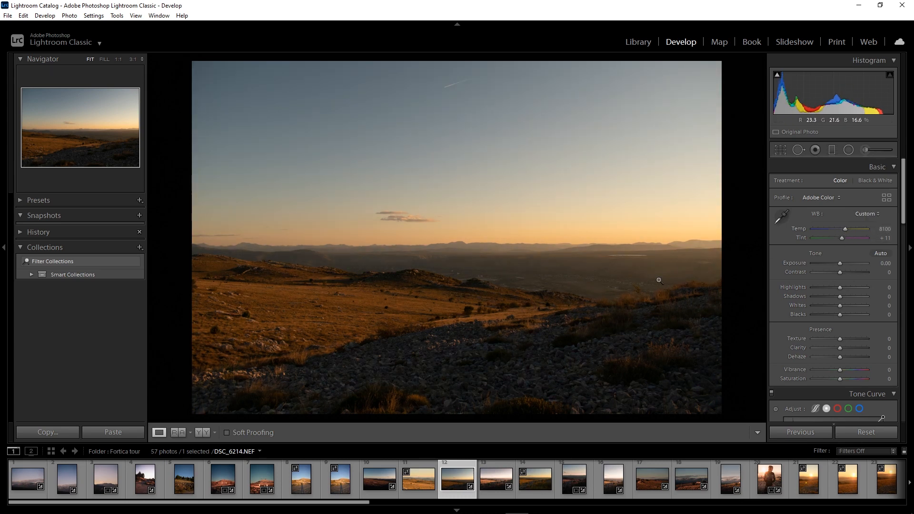
{"action": "left_click", "coordinate": [20, 232]}
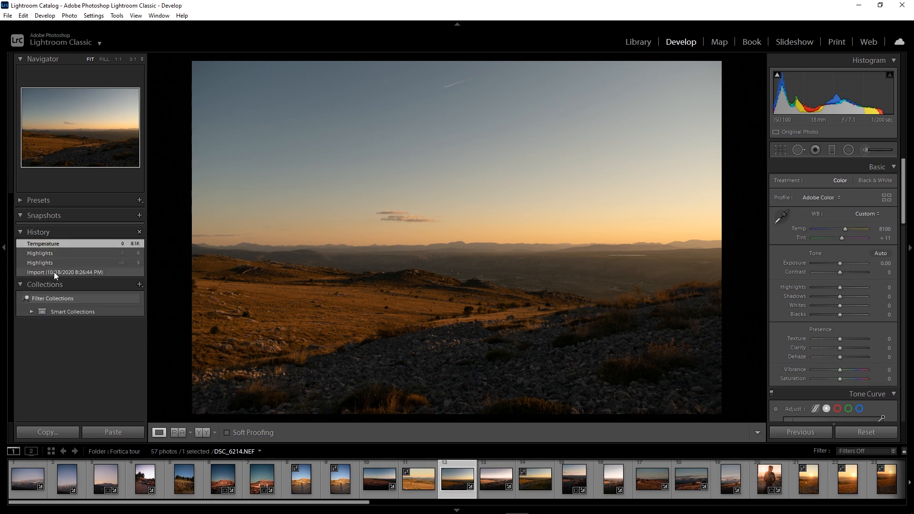
{"action": "left_click", "coordinate": [26, 232]}
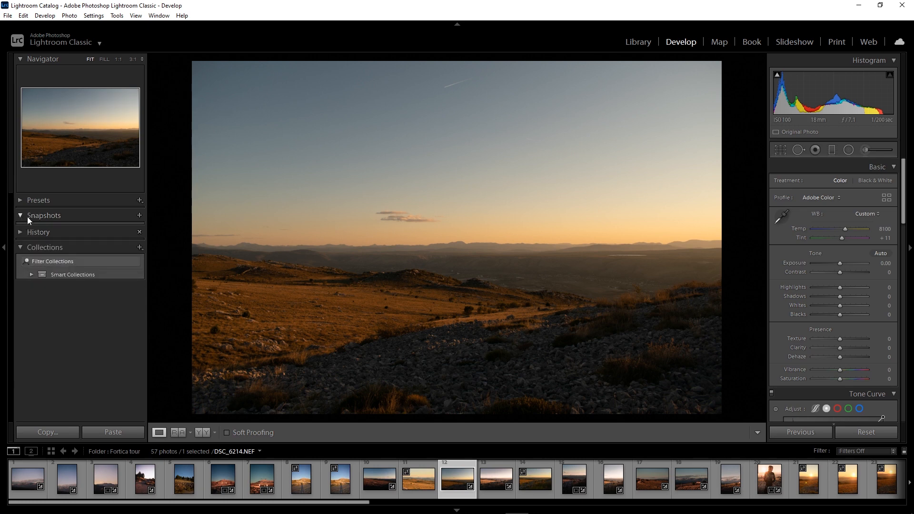
Step: Open the New Snapshot dialog, cancel it, and collapse the Collections
{"action": "left_click", "coordinate": [139, 216]}
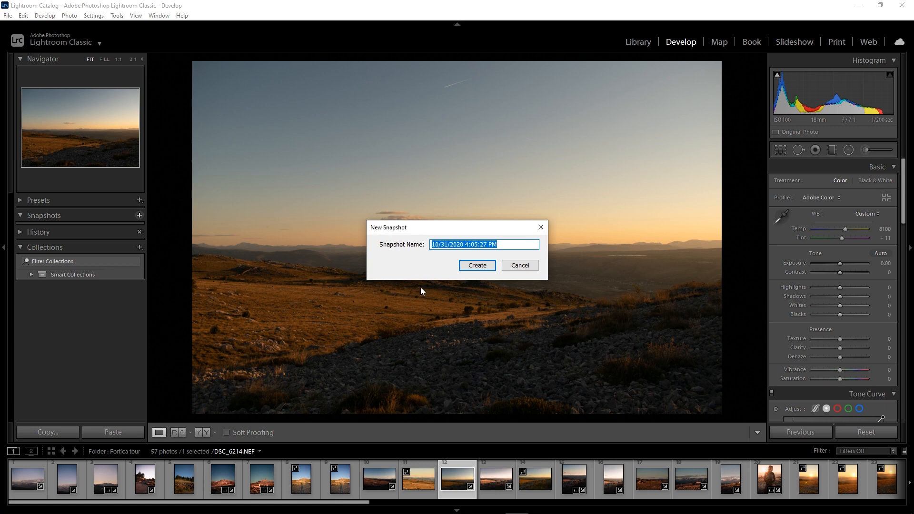
{"action": "left_click", "coordinate": [541, 227]}
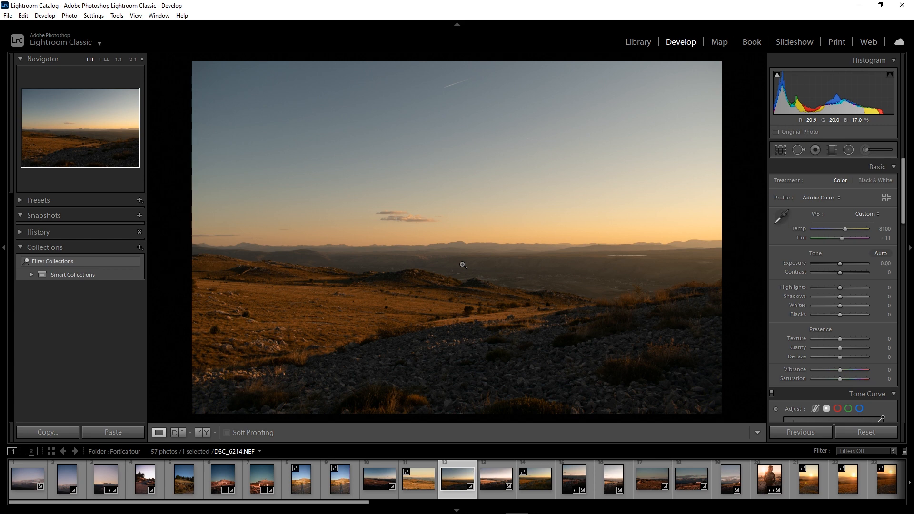
{"action": "key", "text": "ctrl+shift+4"}
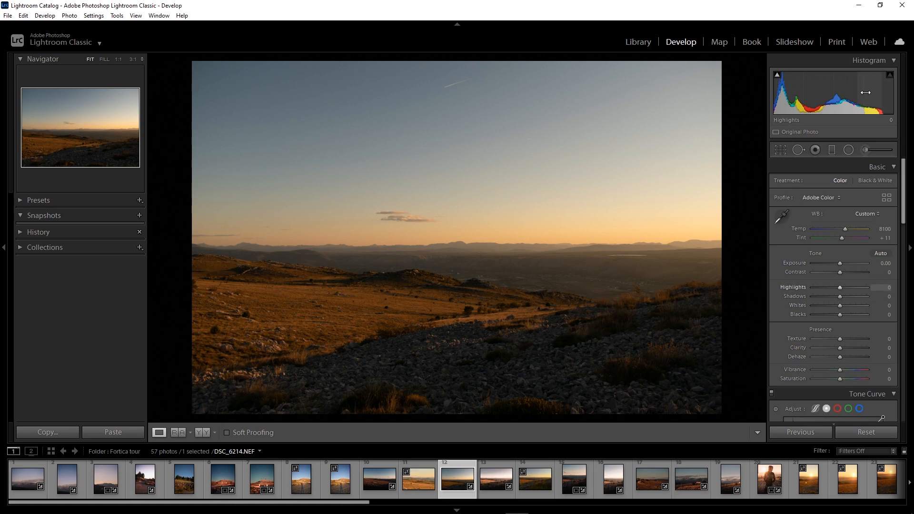
Step: Raise Shadows to +54 and Blacks to +3 through the histogram, and reset both to 0
{"action": "left_click_drag", "start_coordinate": [784, 95], "coordinate": [759, 95]}
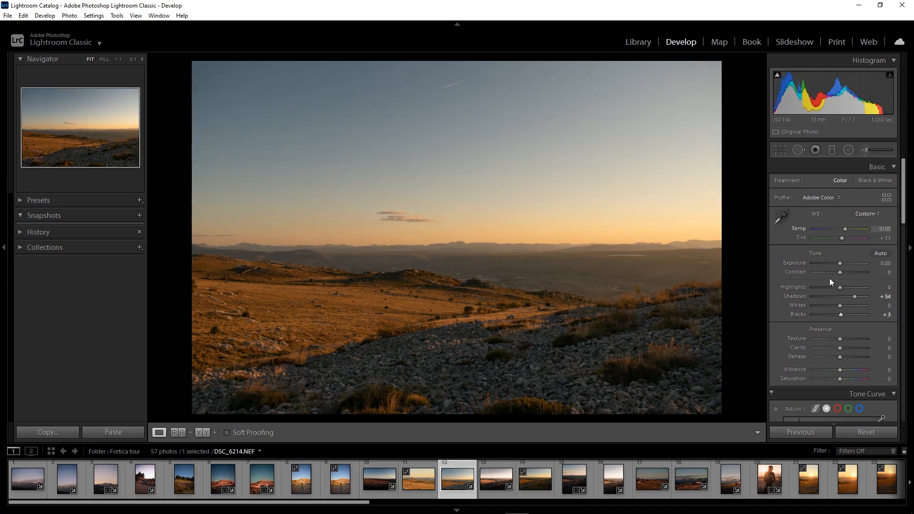
{"action": "double_click", "coordinate": [855, 297]}
{"action": "double_click", "coordinate": [841, 314]}
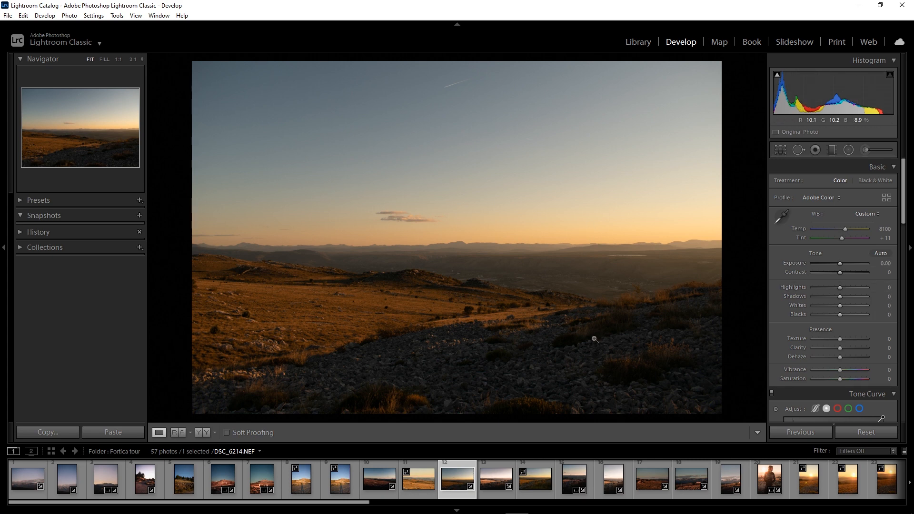
Step: Turn on the histogram's clipping warnings, try raising the Shadows, and reset them to 0
{"action": "left_click", "coordinate": [777, 77]}
{"action": "left_click_drag", "start_coordinate": [841, 297], "coordinate": [854, 297]}
{"action": "double_click", "coordinate": [853, 297]}
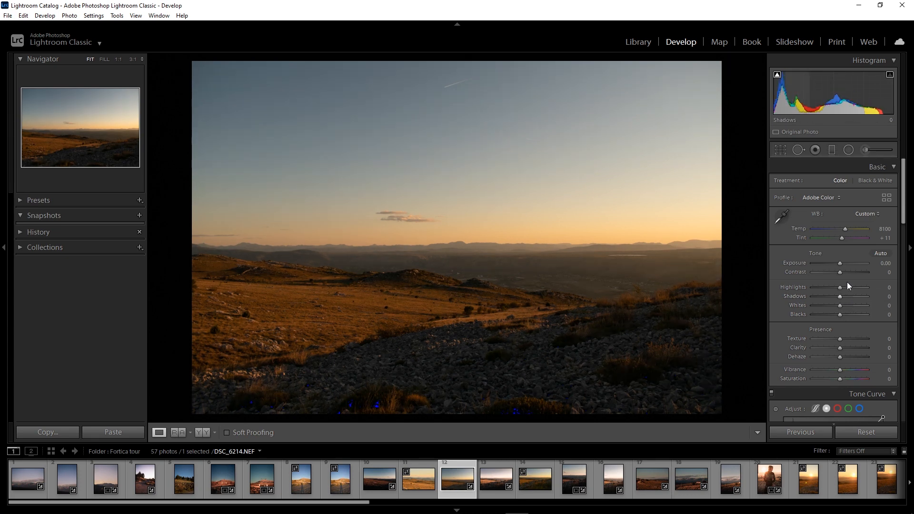
Step: Raise Exposure to +0.88, inspect the clipped dark grass at 3:1 zoom, and reset Exposure to 0
{"action": "left_click_drag", "start_coordinate": [840, 263], "coordinate": [843, 264]}
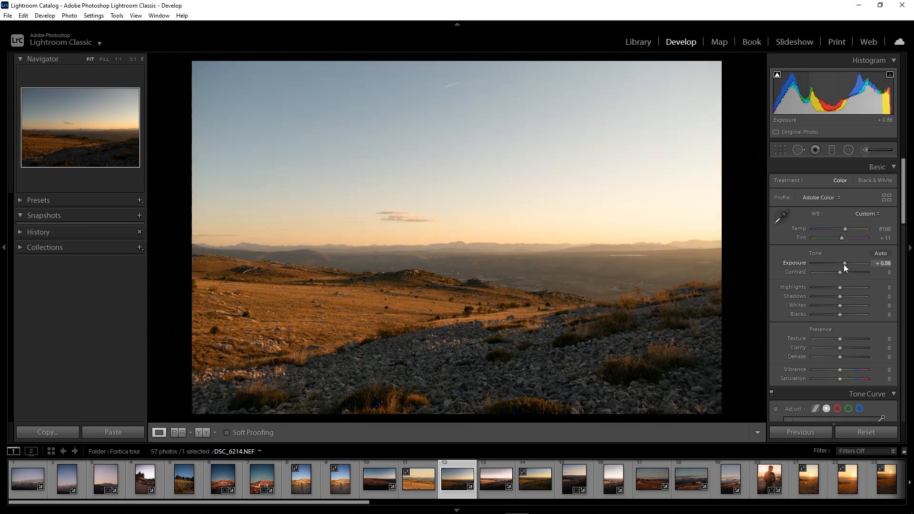
{"action": "left_click", "coordinate": [645, 377]}
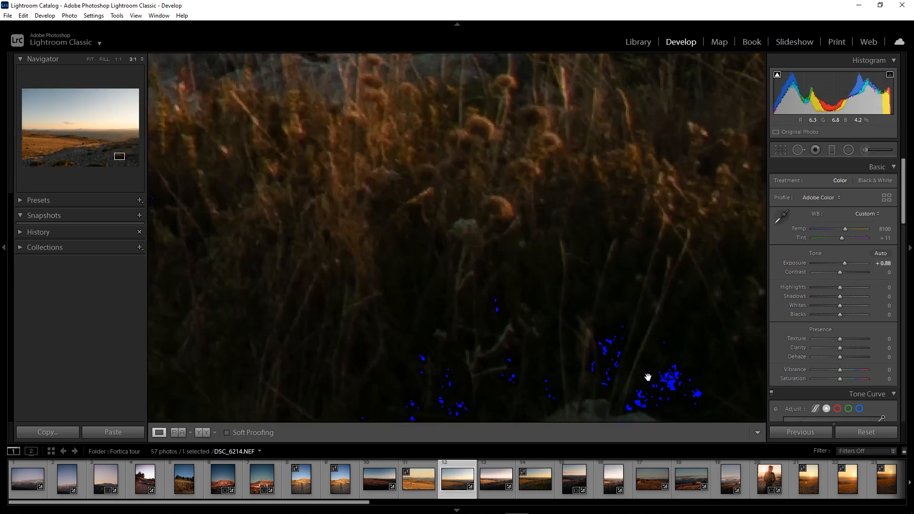
{"action": "left_click", "coordinate": [646, 378]}
{"action": "left_click", "coordinate": [645, 381]}
{"action": "left_click", "coordinate": [647, 366]}
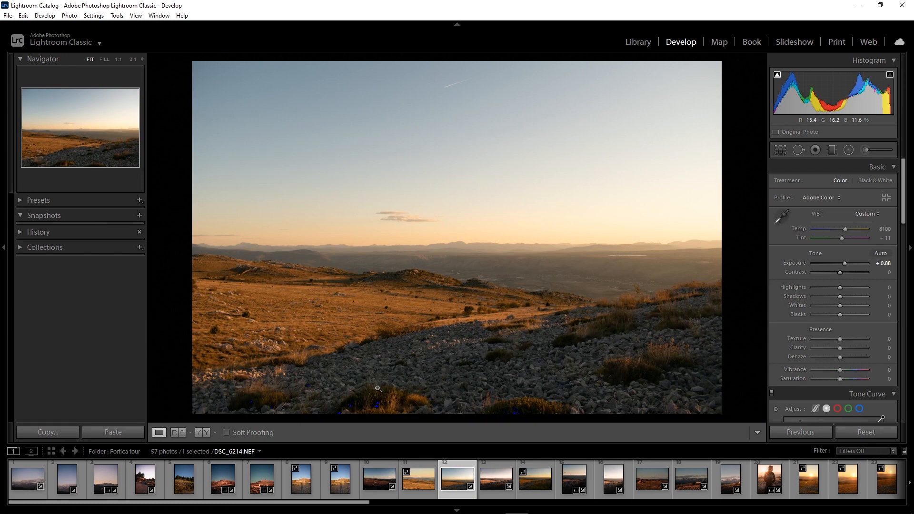
{"action": "double_click", "coordinate": [846, 263]}
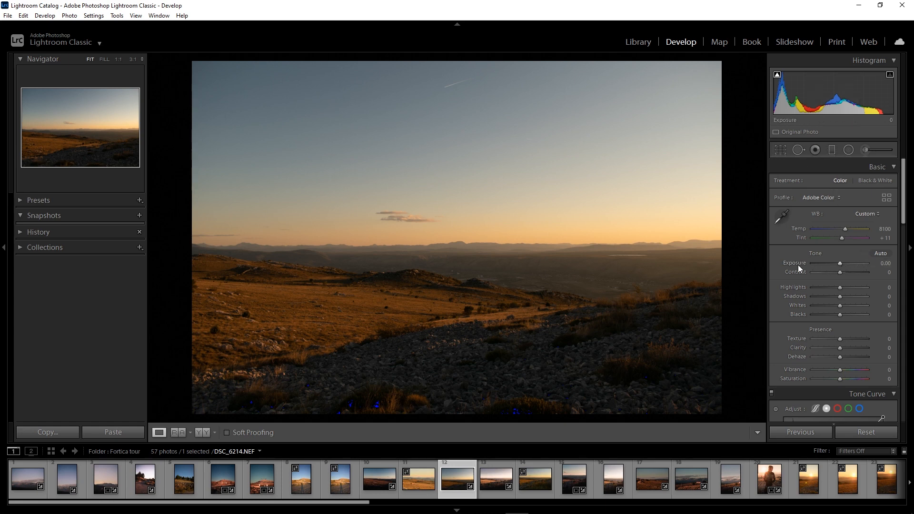
Step: Examine the photo at Fill, 1:1 and 3:1 zoom, and return it to Fit
{"action": "key", "text": "z"}
{"action": "key", "text": "z"}
{"action": "left_click", "coordinate": [101, 63]}
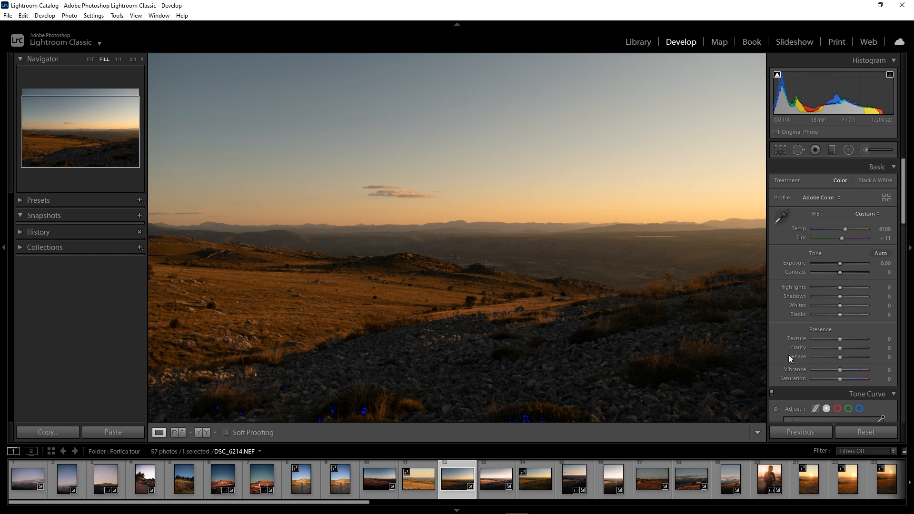
{"action": "left_click", "coordinate": [116, 59]}
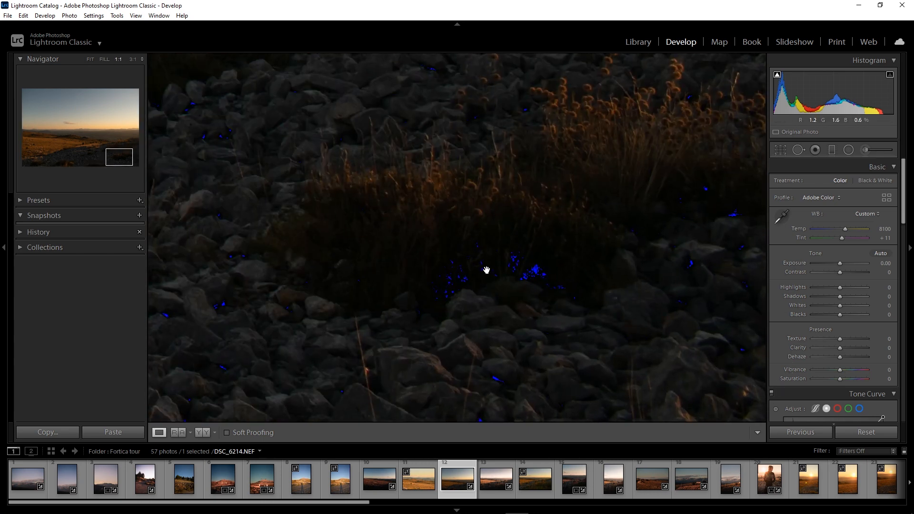
{"action": "left_click", "coordinate": [133, 60]}
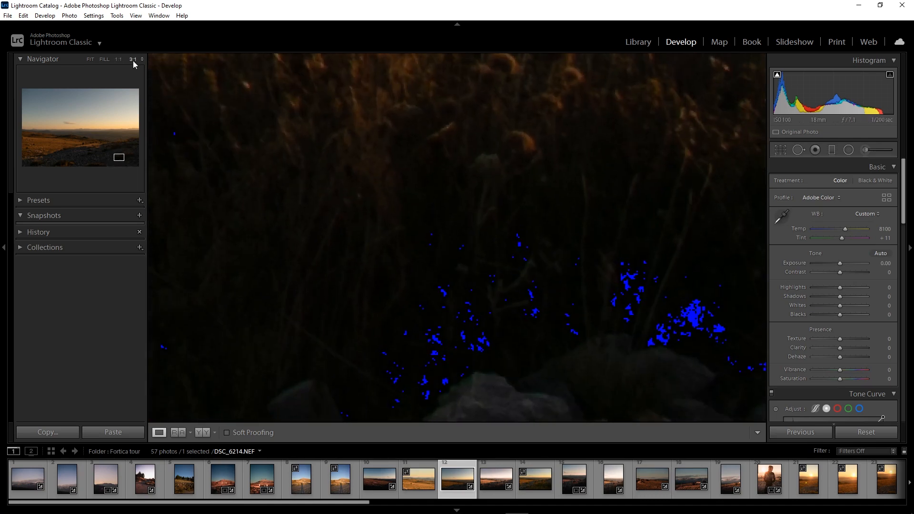
{"action": "left_click_drag", "start_coordinate": [313, 163], "coordinate": [424, 289]}
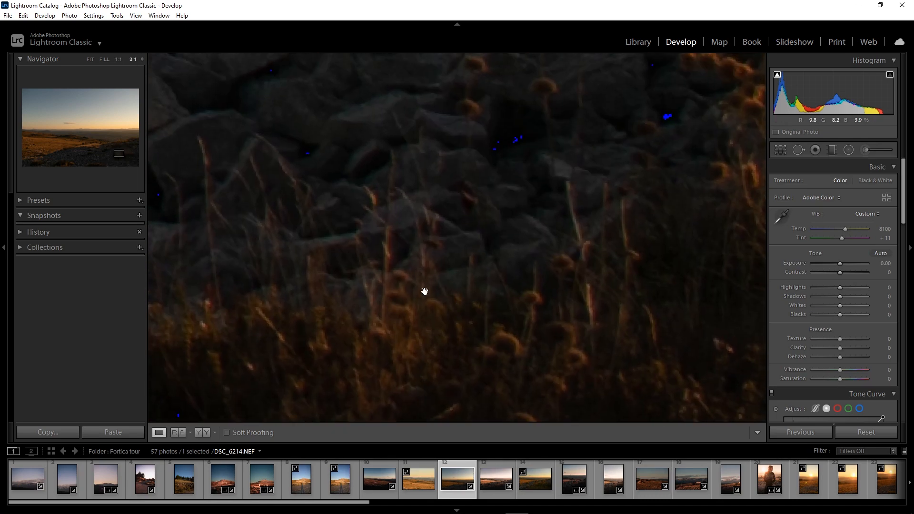
{"action": "left_click", "coordinate": [425, 289]}
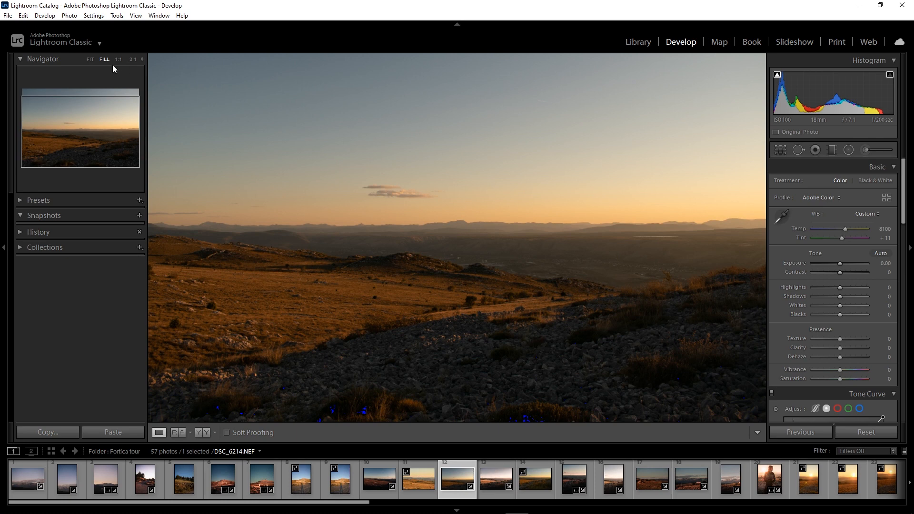
{"action": "left_click", "coordinate": [90, 59]}
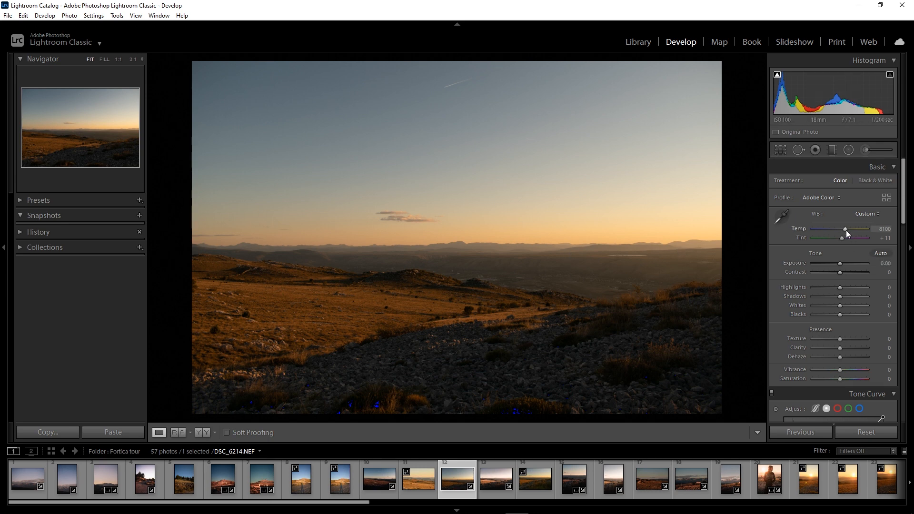
Step: Warm the white balance by setting Temp to 10338 and Tint to +39
{"action": "mouse_move", "coordinate": [847, 230]}
{"action": "left_mouse_down"}
{"action": "mouse_move", "coordinate": [847, 240]}
{"action": "mouse_move", "coordinate": [816, 233]}
{"action": "mouse_move", "coordinate": [861, 239]}
{"action": "mouse_move", "coordinate": [842, 236]}
{"action": "left_mouse_up"}
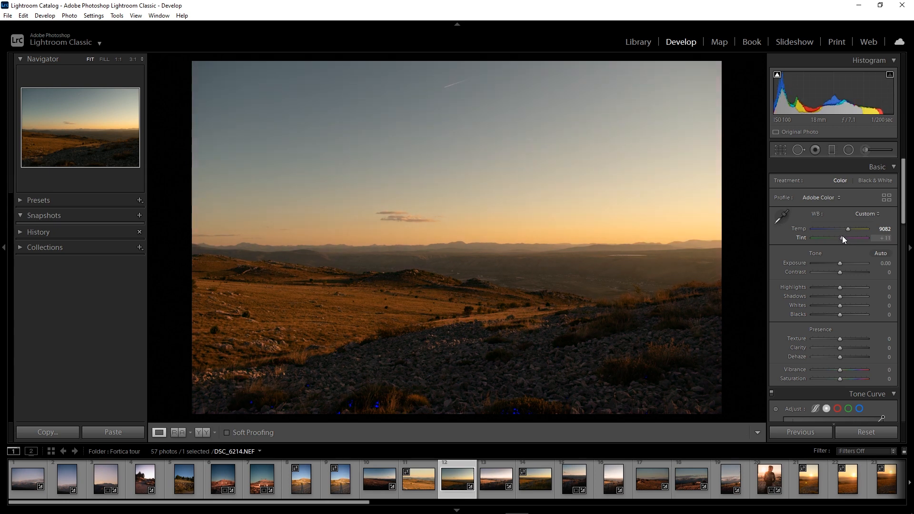
{"action": "mouse_move", "coordinate": [847, 231]}
{"action": "left_mouse_down"}
{"action": "mouse_move", "coordinate": [811, 228]}
{"action": "mouse_move", "coordinate": [880, 228]}
{"action": "mouse_move", "coordinate": [850, 230]}
{"action": "mouse_move", "coordinate": [848, 242]}
{"action": "left_mouse_up"}
{"action": "left_click_drag", "start_coordinate": [848, 238], "coordinate": [847, 238]}
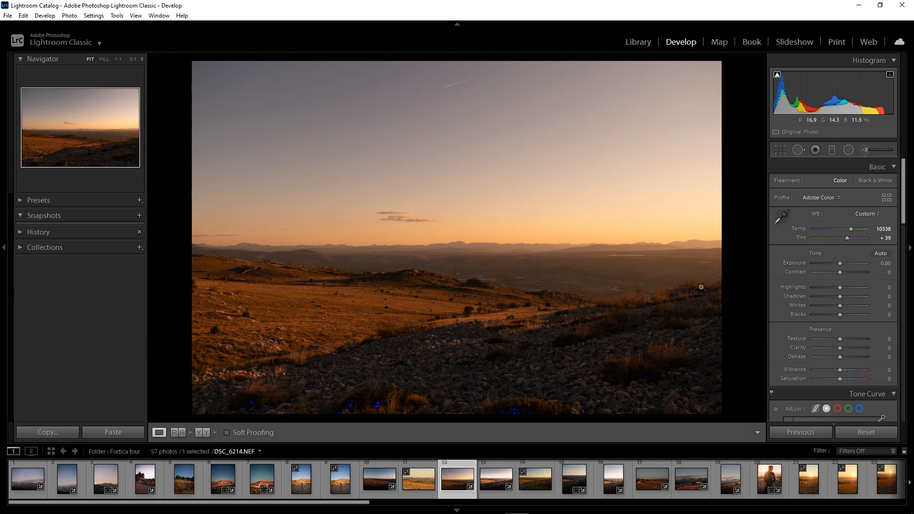
Step: Try the Exposure at its extremes of −5.00 and +5.00, and reset it to 0
{"action": "scroll", "coordinate": [855, 255], "scroll_direction": "down", "scroll_amount": 3}
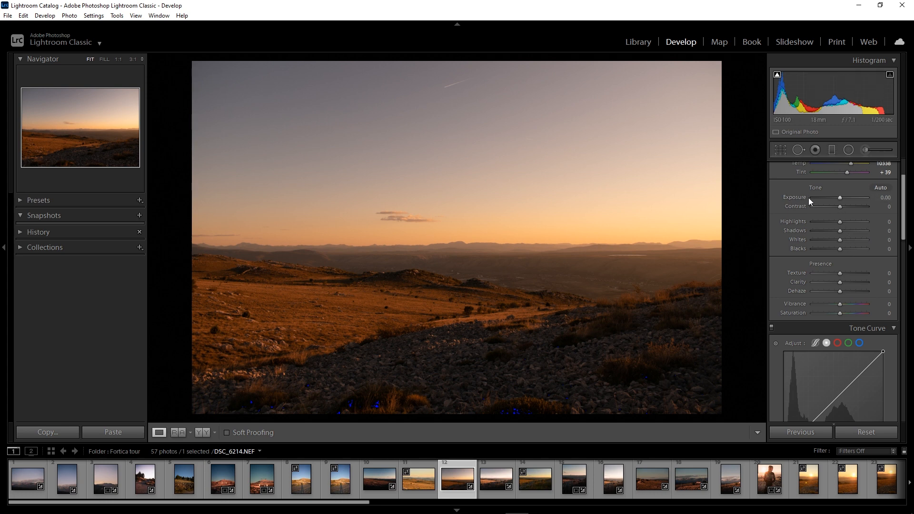
{"action": "left_click_drag", "start_coordinate": [841, 198], "coordinate": [812, 196]}
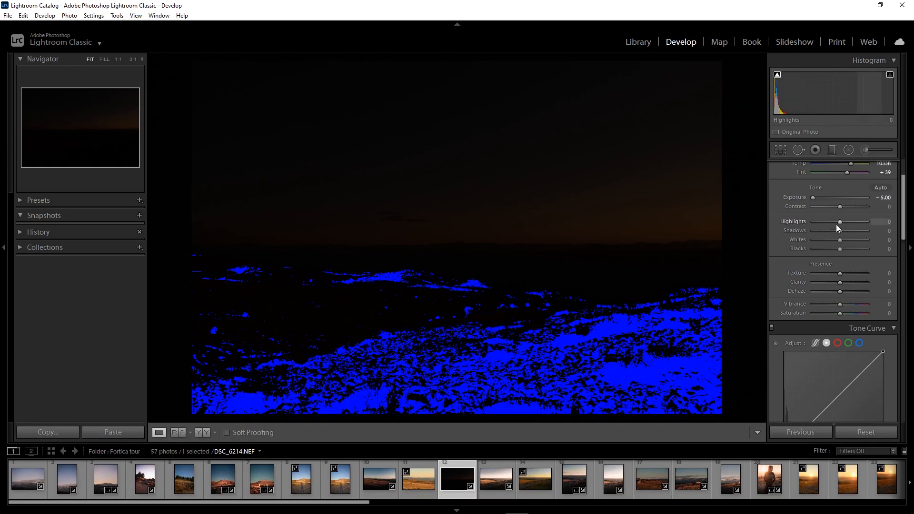
{"action": "left_click_drag", "start_coordinate": [813, 197], "coordinate": [867, 197]}
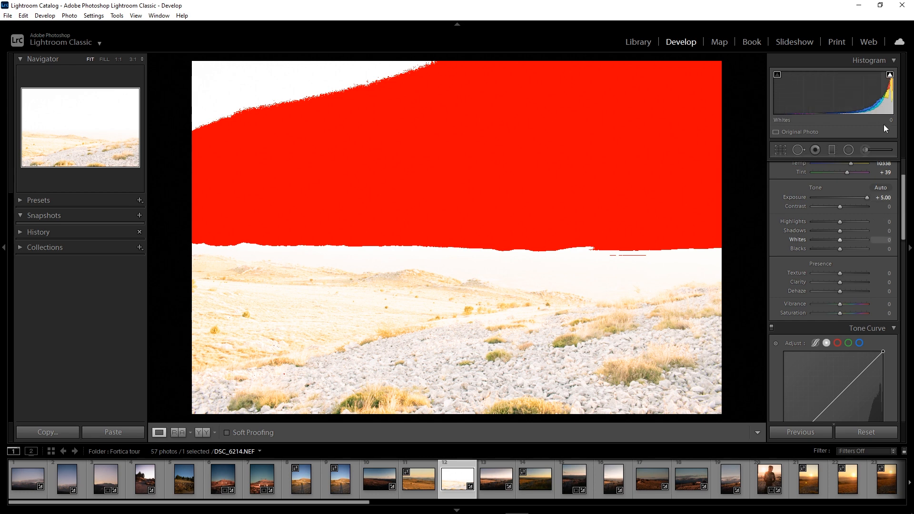
{"action": "left_click_drag", "start_coordinate": [857, 198], "coordinate": [772, 199]}
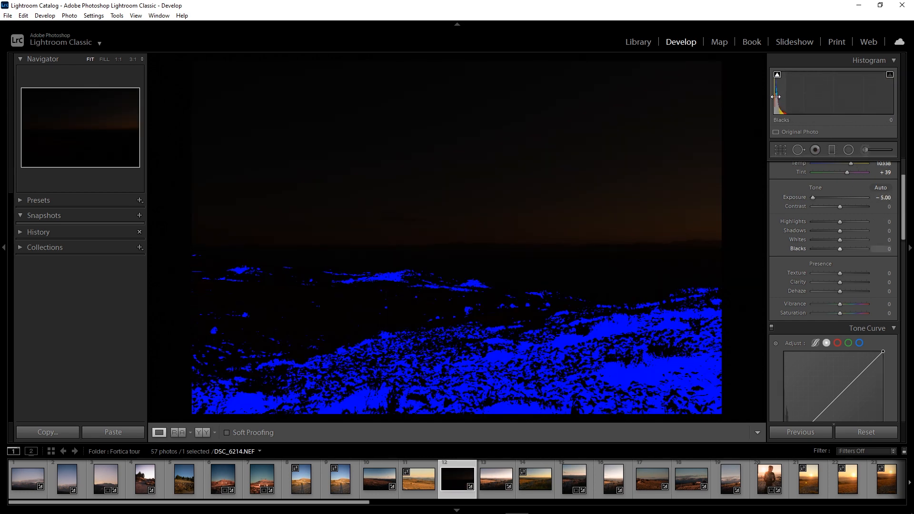
{"action": "double_click", "coordinate": [814, 197]}
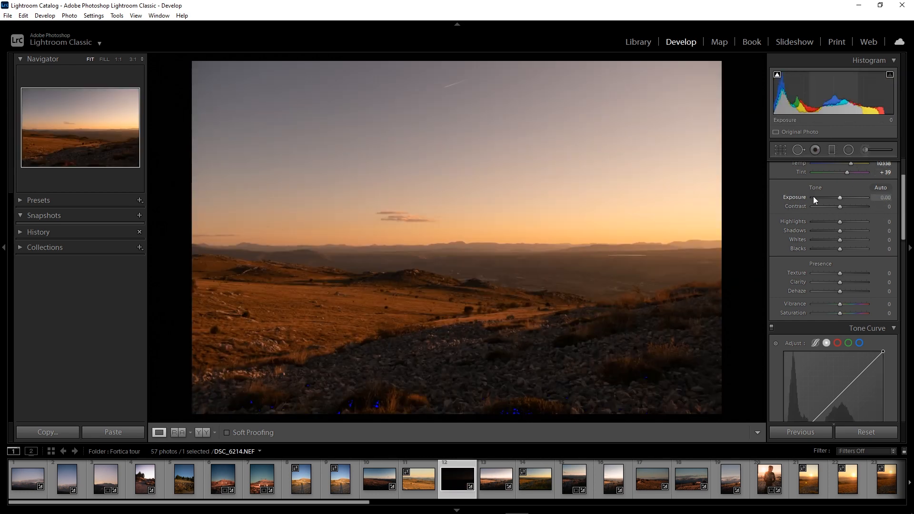
Step: Lower the Highlights to −44, and try raising the Shadows before resetting them to 0
{"action": "left_click_drag", "start_coordinate": [841, 196], "coordinate": [826, 219]}
{"action": "double_click", "coordinate": [839, 196]}
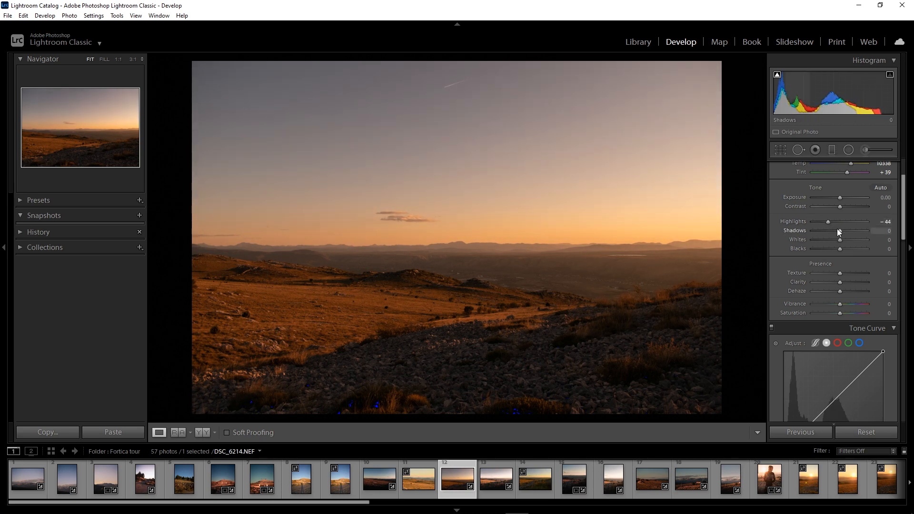
{"action": "left_click_drag", "start_coordinate": [839, 231], "coordinate": [853, 232]}
{"action": "double_click", "coordinate": [852, 229]}
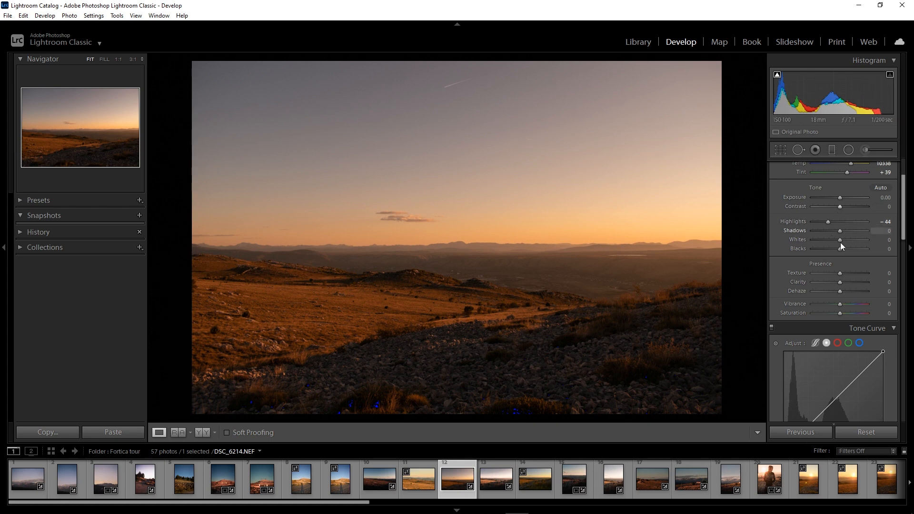
Step: Set Clarity to +40 and Texture to +23 after trying Texture at +100, and briefly open and close the Graduated Filter
{"action": "mouse_move", "coordinate": [841, 282]}
{"action": "left_mouse_down"}
{"action": "mouse_move", "coordinate": [855, 282]}
{"action": "mouse_move", "coordinate": [844, 274]}
{"action": "left_mouse_up"}
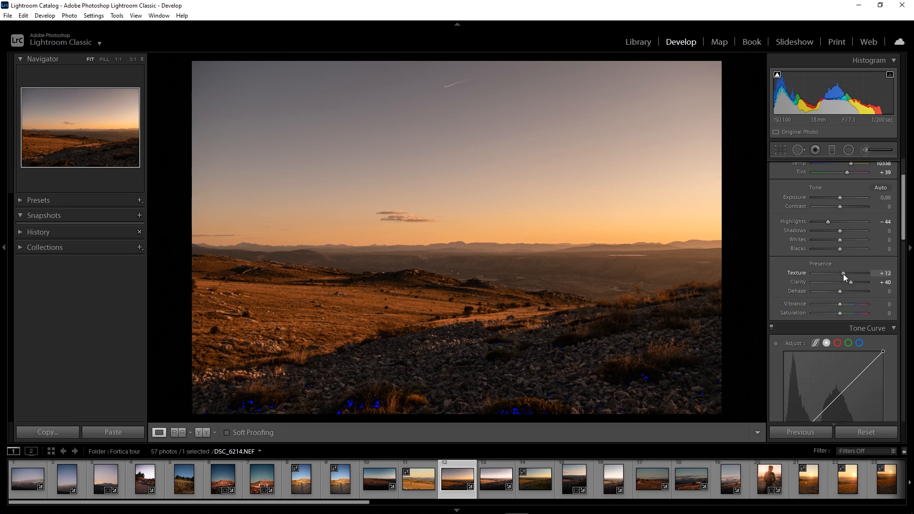
{"action": "left_click_drag", "start_coordinate": [843, 273], "coordinate": [868, 274]}
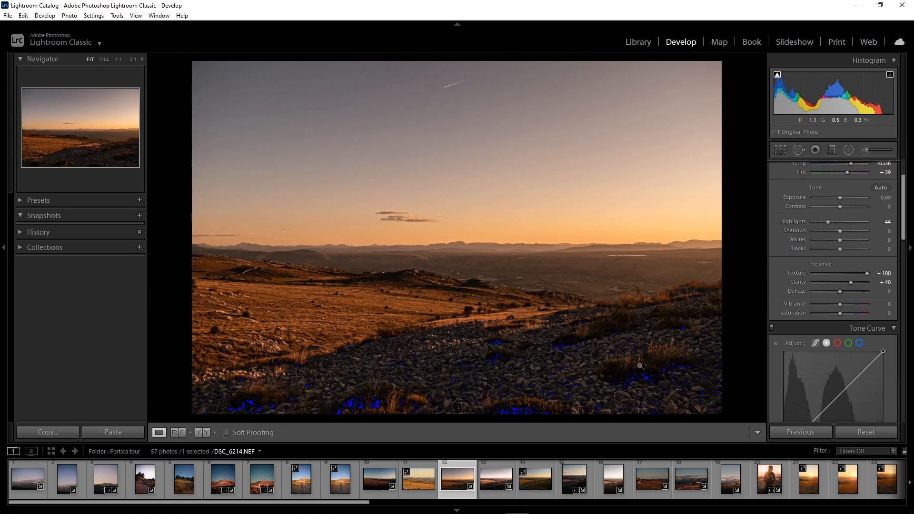
{"action": "left_click_drag", "start_coordinate": [865, 275], "coordinate": [849, 275]}
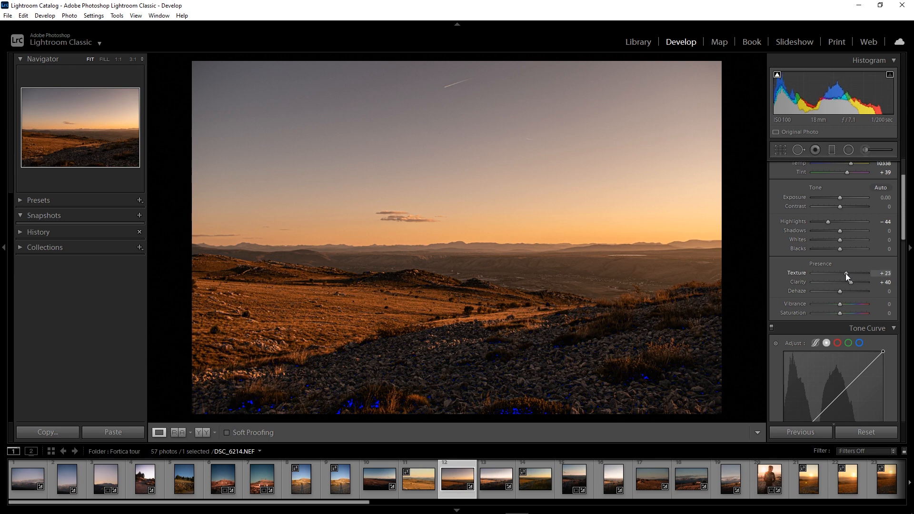
{"action": "left_click", "coordinate": [833, 151]}
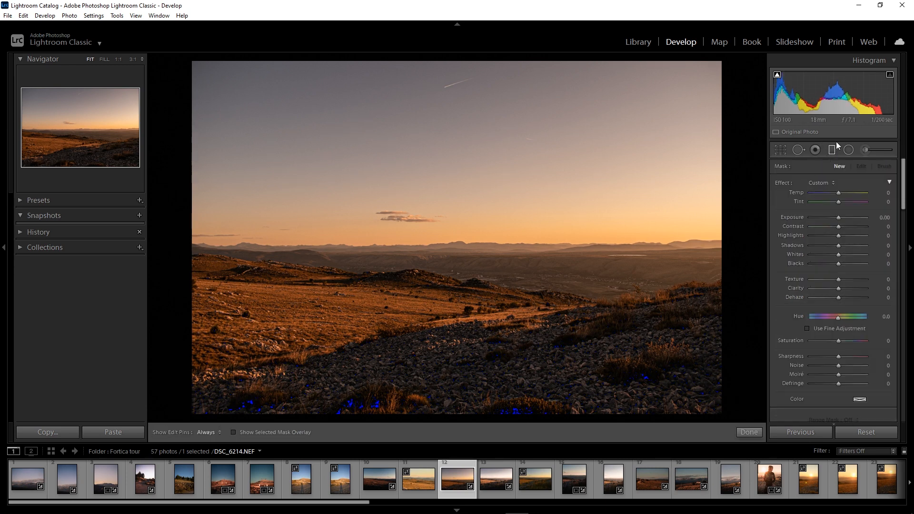
{"action": "left_click", "coordinate": [833, 150]}
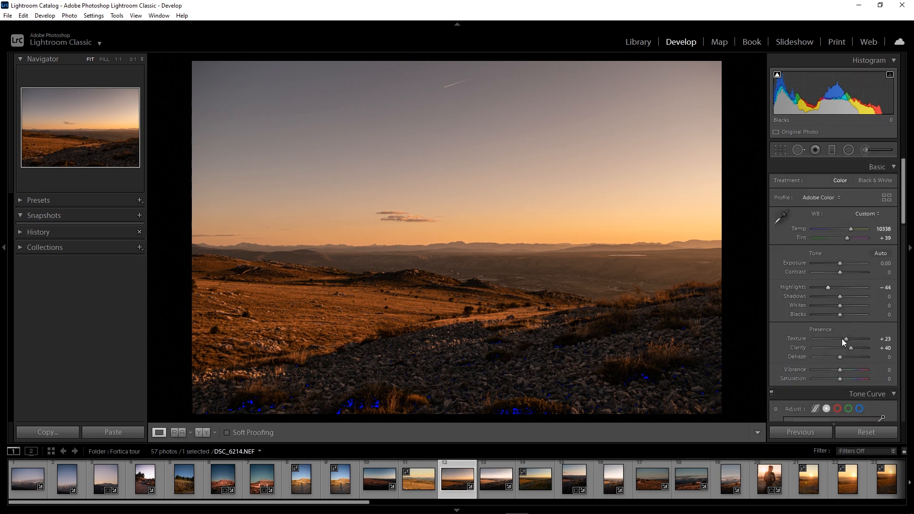
Step: Try the Vibrance at +100 and −100, and reset Vibrance and Saturation to 0
{"action": "scroll", "coordinate": [832, 318], "scroll_direction": "down", "scroll_amount": 2}
{"action": "scroll", "coordinate": [849, 305], "scroll_direction": "down", "scroll_amount": 1}
{"action": "scroll", "coordinate": [850, 300], "scroll_direction": "up", "scroll_amount": 1}
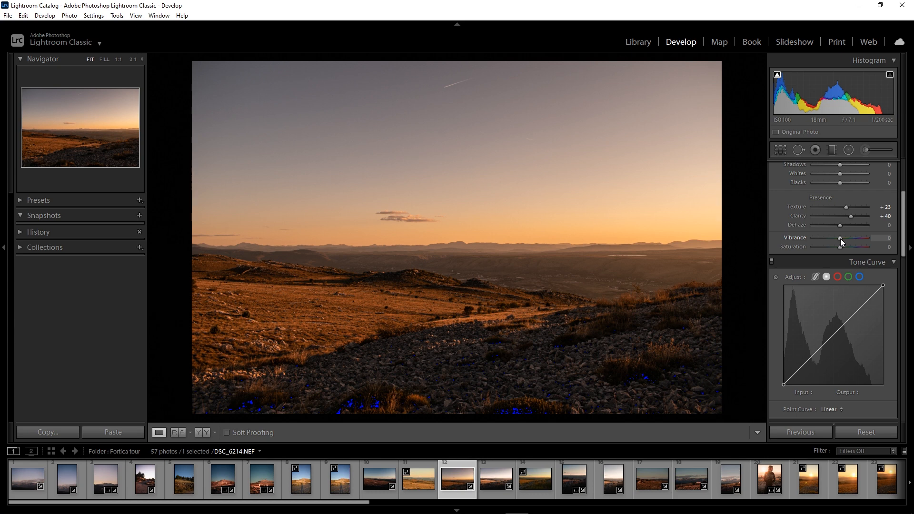
{"action": "left_click_drag", "start_coordinate": [841, 238], "coordinate": [877, 241]}
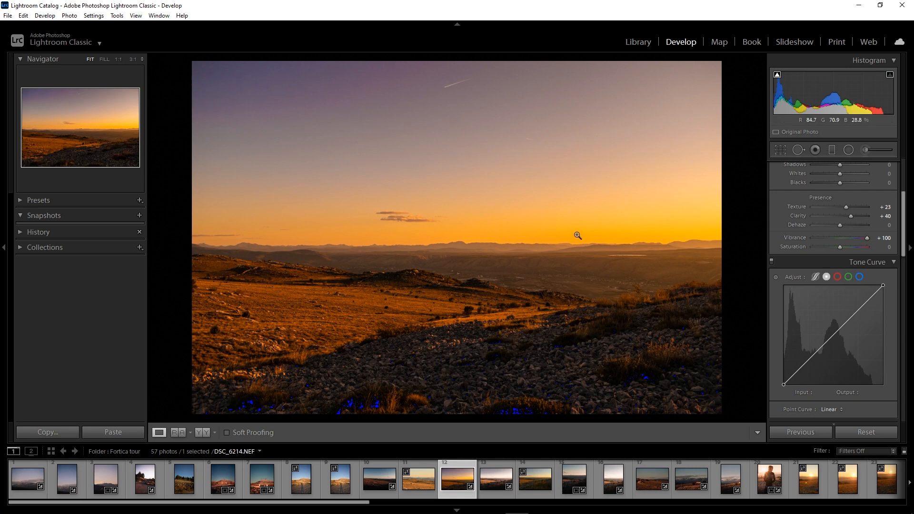
{"action": "mouse_move", "coordinate": [867, 239]}
{"action": "left_mouse_down"}
{"action": "mouse_move", "coordinate": [860, 240]}
{"action": "mouse_move", "coordinate": [879, 242]}
{"action": "left_mouse_up"}
{"action": "double_click", "coordinate": [870, 240]}
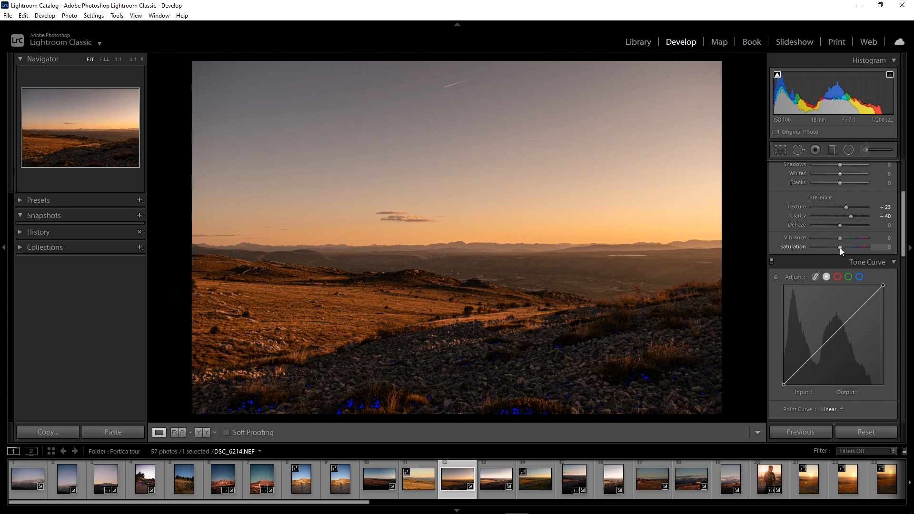
{"action": "mouse_move", "coordinate": [841, 246]}
{"action": "left_mouse_down"}
{"action": "mouse_move", "coordinate": [826, 246]}
{"action": "mouse_move", "coordinate": [849, 251]}
{"action": "left_mouse_up"}
{"action": "left_click_drag", "start_coordinate": [808, 245], "coordinate": [784, 238]}
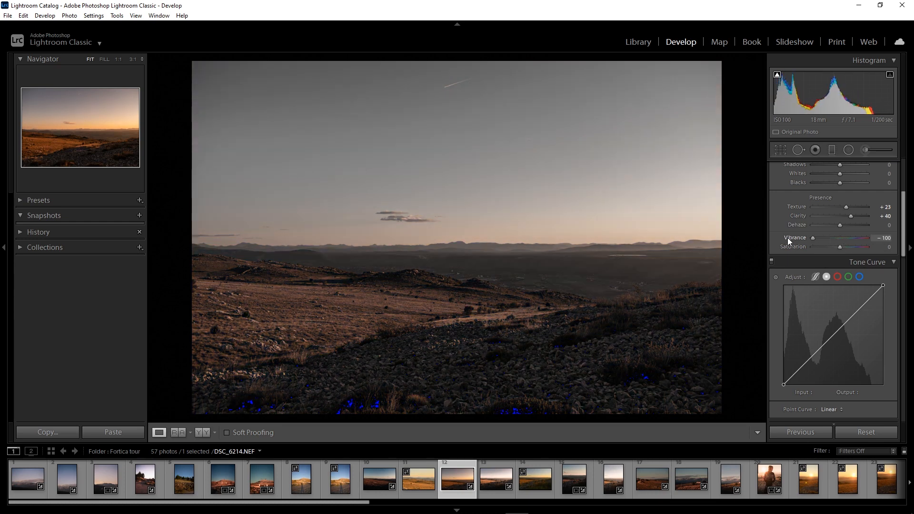
{"action": "double_click", "coordinate": [789, 238]}
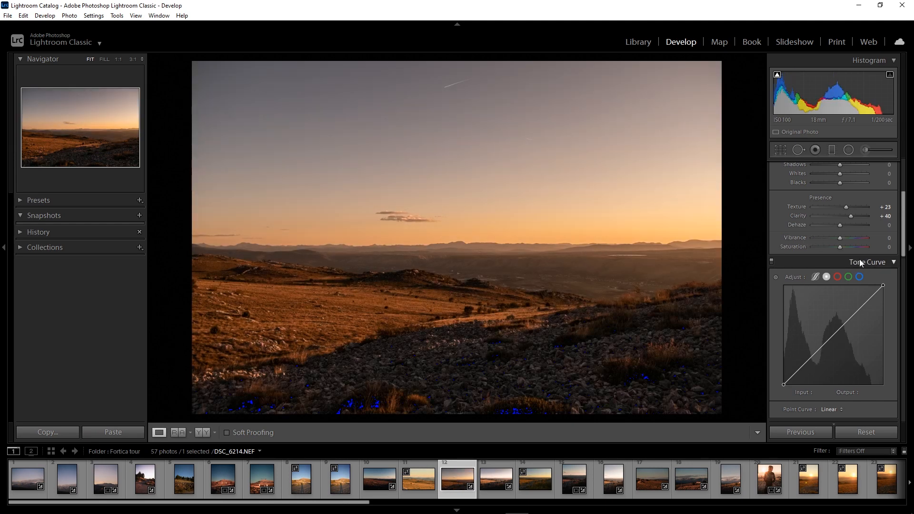
Step: Try raising the Contrast to +75, and reset it to 0
{"action": "scroll", "coordinate": [862, 261], "scroll_direction": "down", "scroll_amount": 1}
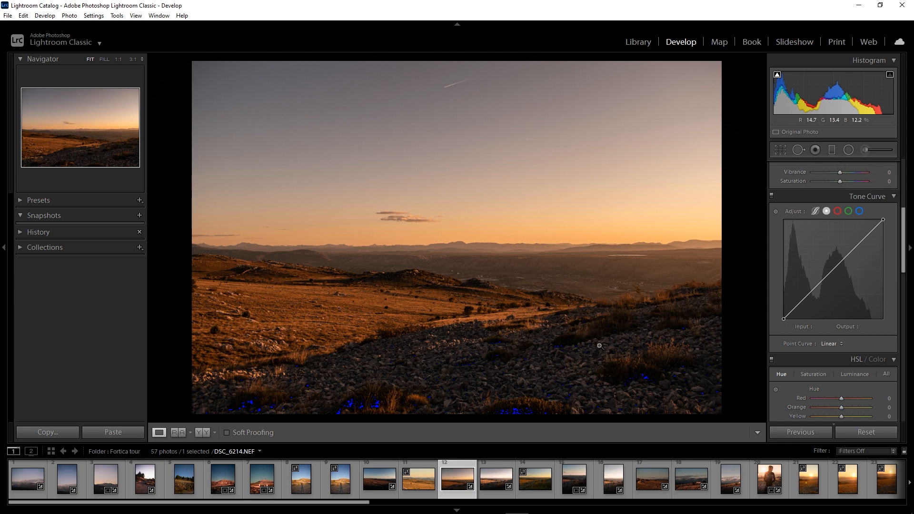
{"action": "scroll", "coordinate": [849, 275], "scroll_direction": "up", "scroll_amount": 2}
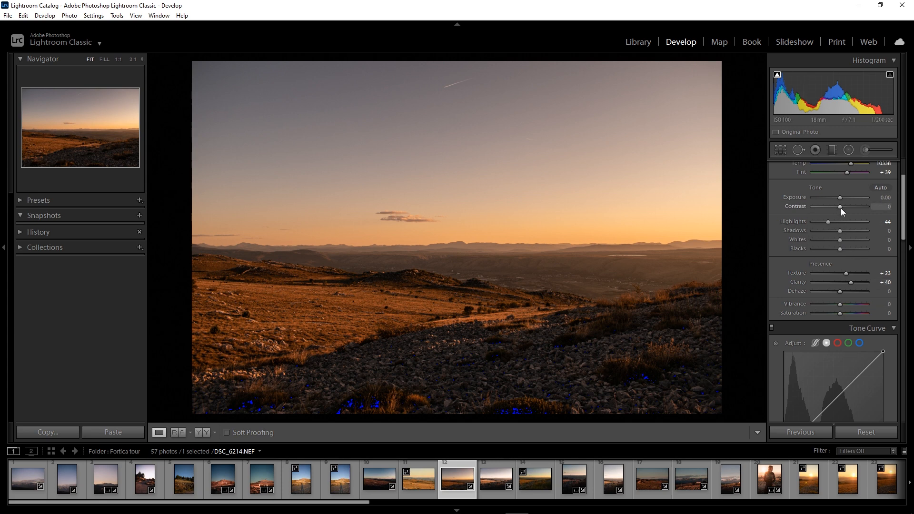
{"action": "left_click_drag", "start_coordinate": [841, 207], "coordinate": [862, 208]}
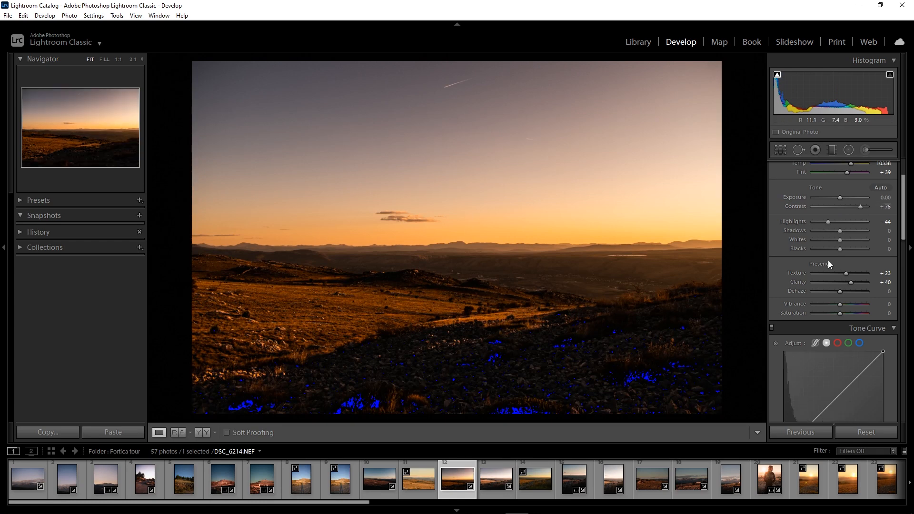
{"action": "double_click", "coordinate": [861, 207]}
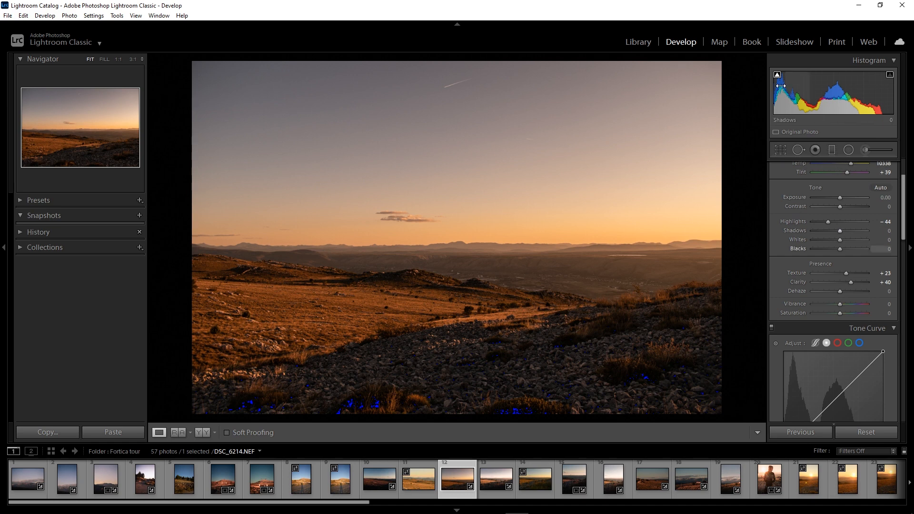
Step: Bend the point tone curve into an S with a highlight point at 183/195 and a shadow point at 82/70
{"action": "scroll", "coordinate": [859, 258], "scroll_direction": "down", "scroll_amount": 4}
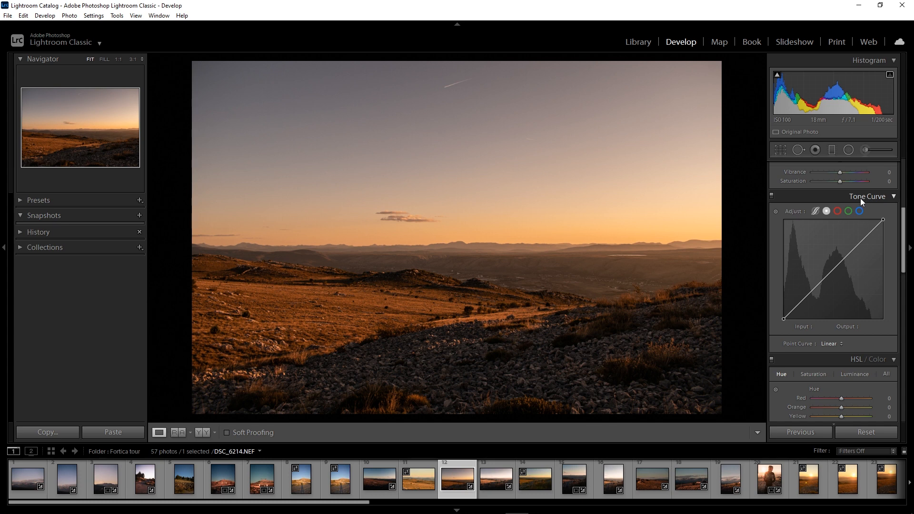
{"action": "left_click", "coordinate": [857, 246]}
{"action": "left_click_drag", "start_coordinate": [858, 247], "coordinate": [855, 242]}
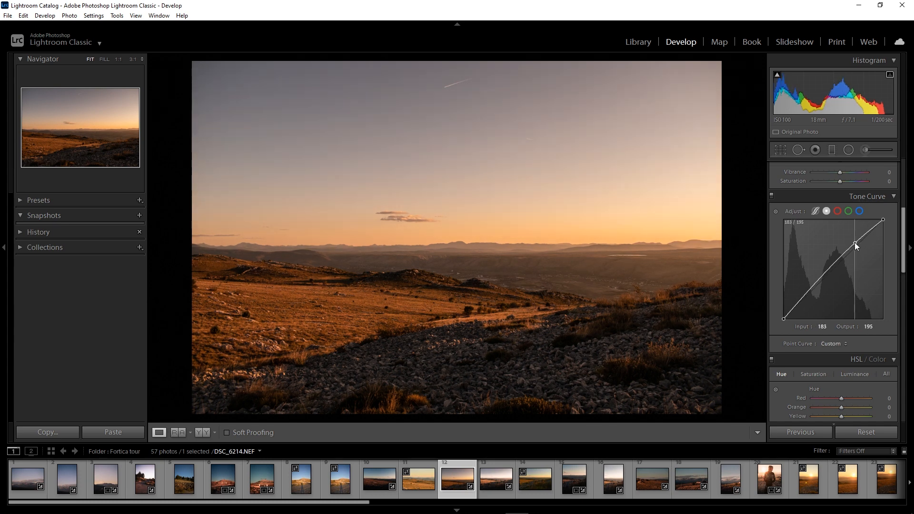
{"action": "left_click_drag", "start_coordinate": [814, 287], "coordinate": [815, 293]}
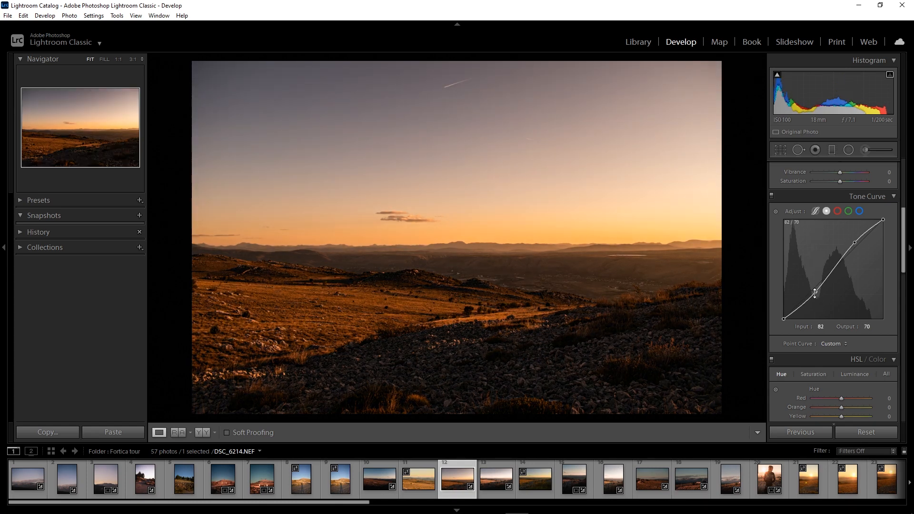
Step: Lift the tone curve's black point to output 16, and refine the shadow point to 82/71 and highlight point to 181/187
{"action": "left_click_drag", "start_coordinate": [784, 318], "coordinate": [778, 314]}
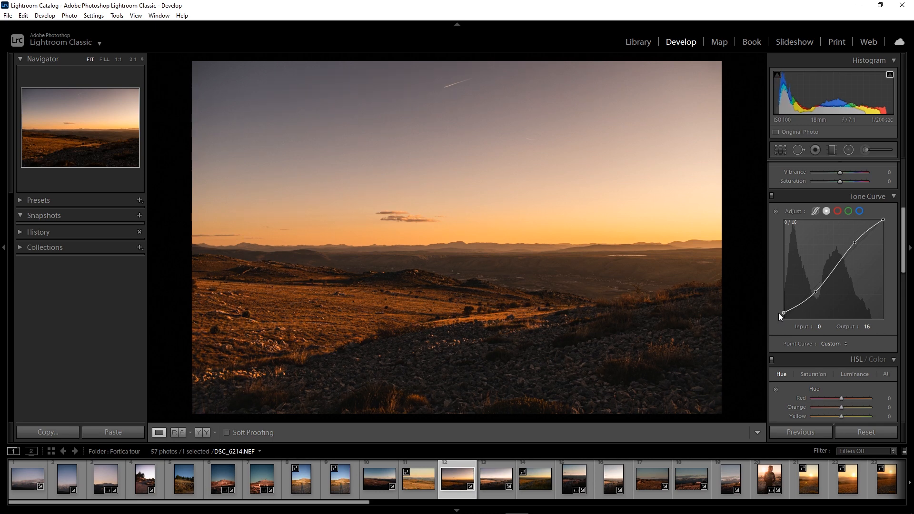
{"action": "left_click_drag", "start_coordinate": [816, 291], "coordinate": [816, 292]}
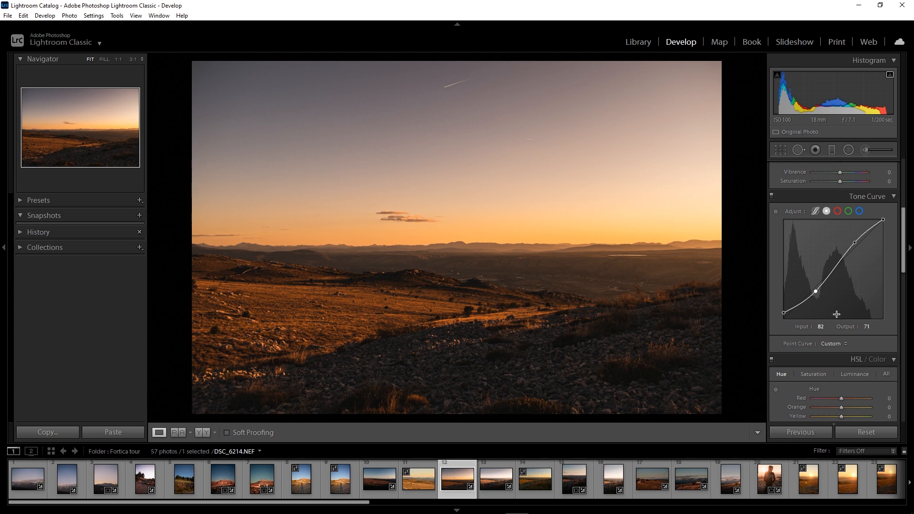
{"action": "left_click_drag", "start_coordinate": [855, 243], "coordinate": [854, 246]}
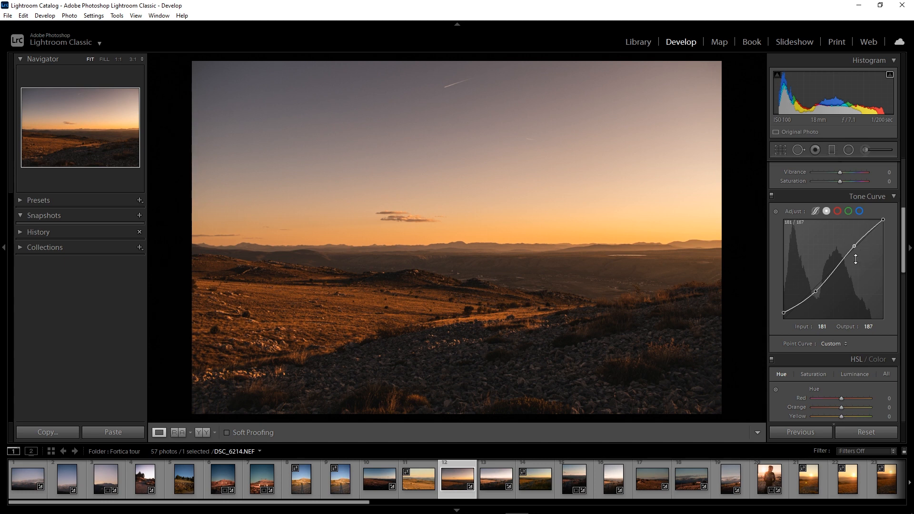
Step: Switch the HSL adjustments to the Color view
{"action": "scroll", "coordinate": [838, 259], "scroll_direction": "down", "scroll_amount": 5}
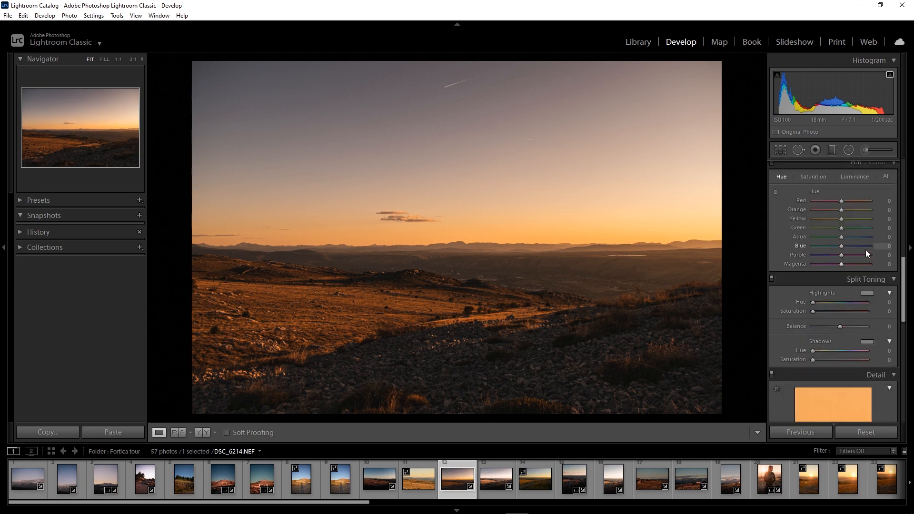
{"action": "scroll", "coordinate": [864, 193], "scroll_direction": "up", "scroll_amount": 2}
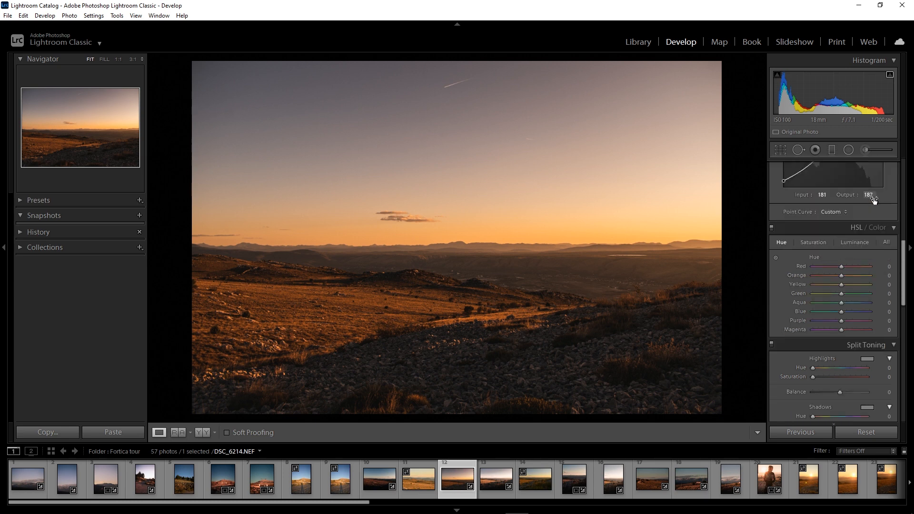
{"action": "left_click", "coordinate": [878, 228]}
{"action": "left_click", "coordinate": [859, 229]}
{"action": "left_click", "coordinate": [882, 230]}
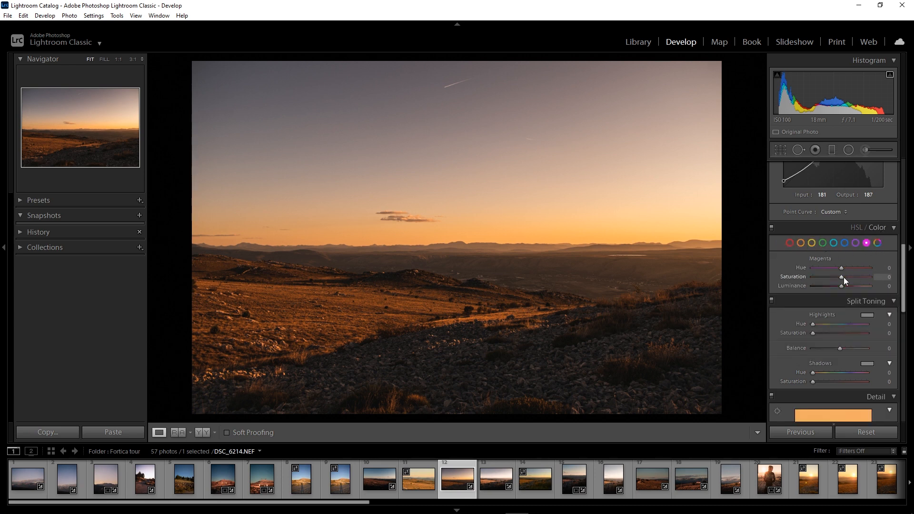
Step: Try Magenta Luminance at +77 and a strong Magenta Saturation, reset both, and shift the Magenta Hue to both extremes
{"action": "left_click_drag", "start_coordinate": [842, 286], "coordinate": [864, 289]}
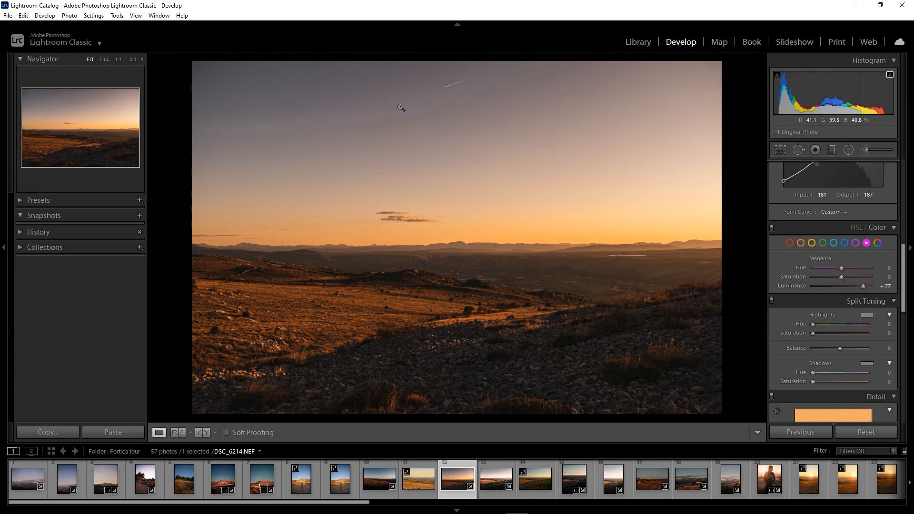
{"action": "double_click", "coordinate": [864, 285]}
{"action": "left_click_drag", "start_coordinate": [839, 276], "coordinate": [882, 276]}
{"action": "double_click", "coordinate": [871, 276]}
{"action": "left_click_drag", "start_coordinate": [839, 268], "coordinate": [780, 267]}
{"action": "left_click_drag", "start_coordinate": [813, 268], "coordinate": [873, 268]}
Step: Set the Orange color range to Hue −7, Saturation −20 and Luminance +30, after trying and resetting a Hue of −42
{"action": "left_click", "coordinate": [801, 244]}
{"action": "mouse_move", "coordinate": [842, 268]}
{"action": "left_mouse_down"}
{"action": "mouse_move", "coordinate": [808, 267]}
{"action": "mouse_move", "coordinate": [830, 267]}
{"action": "left_mouse_up"}
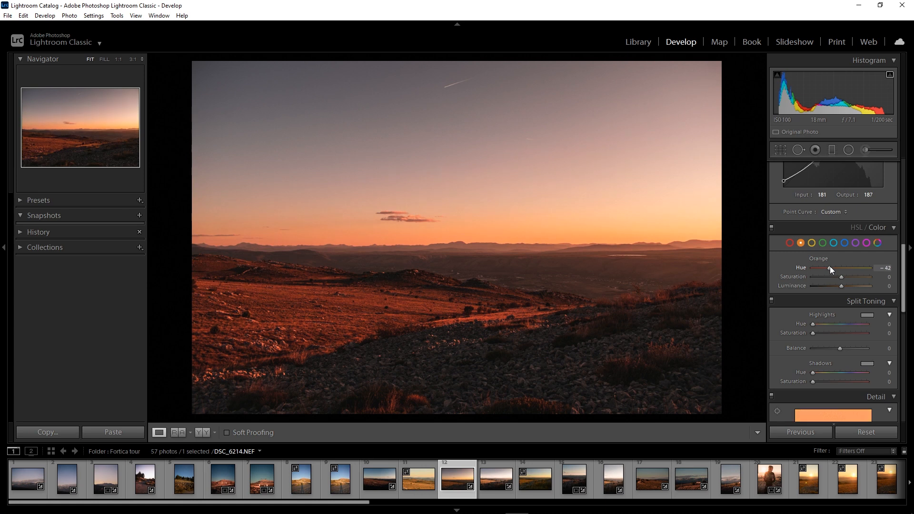
{"action": "double_click", "coordinate": [830, 267]}
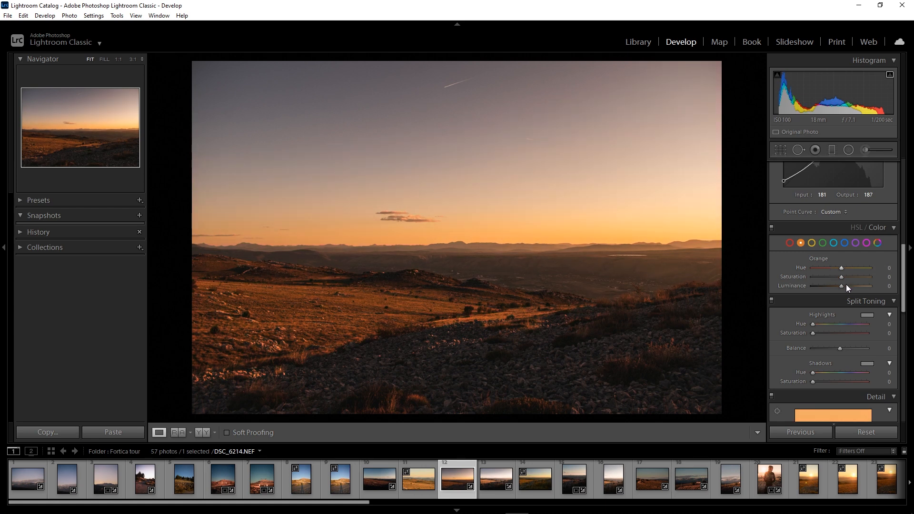
{"action": "left_click_drag", "start_coordinate": [841, 287], "coordinate": [835, 267]}
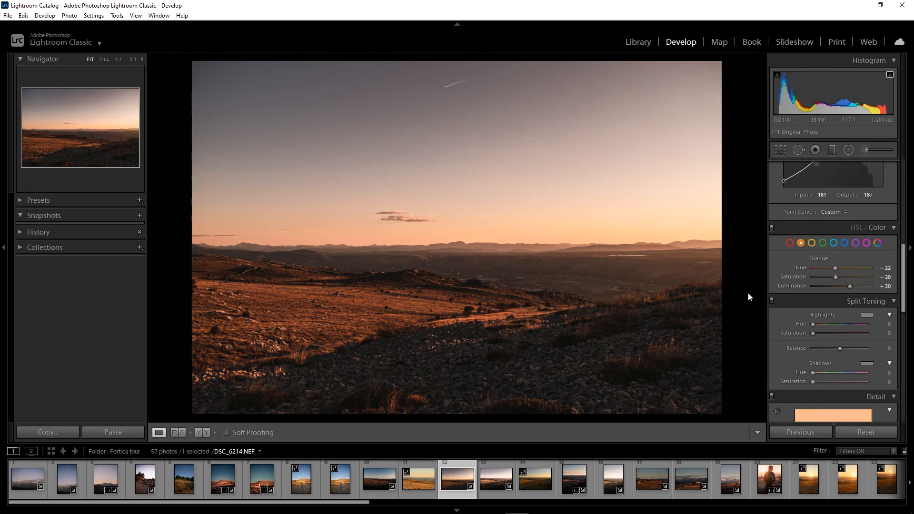
{"action": "left_click_drag", "start_coordinate": [836, 268], "coordinate": [838, 267]}
{"action": "scroll", "coordinate": [856, 304], "scroll_direction": "down", "scroll_amount": 3}
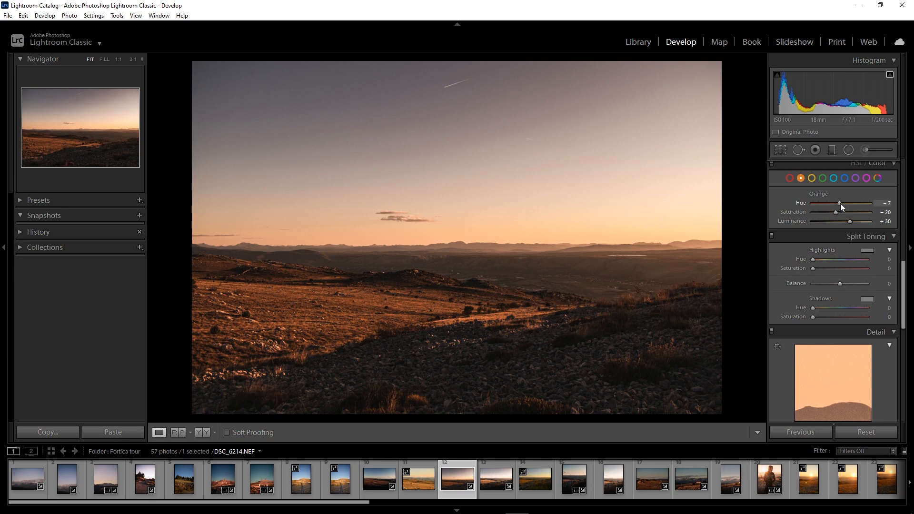
Step: Refine the Orange color range by raising its Saturation slightly and its Luminance a little further
{"action": "left_click_drag", "start_coordinate": [839, 212], "coordinate": [841, 213]}
{"action": "mouse_move", "coordinate": [850, 221]}
{"action": "left_mouse_down"}
{"action": "mouse_move", "coordinate": [875, 221]}
{"action": "mouse_move", "coordinate": [855, 221]}
{"action": "left_mouse_up"}
Step: Try Split Toning on the highlights with Hue 155 and Saturation 38, and with Hue 360 and Saturation 20, and reset both values
{"action": "scroll", "coordinate": [878, 233], "scroll_direction": "down", "scroll_amount": 3}
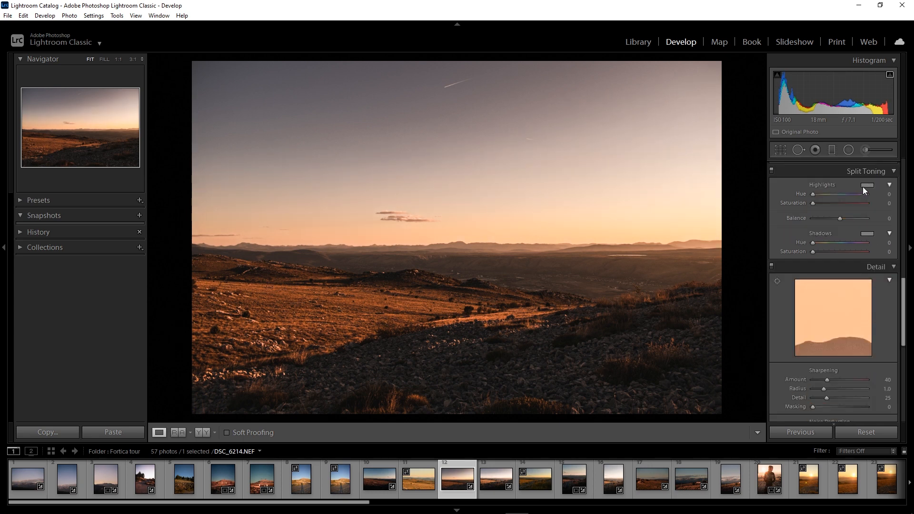
{"action": "left_click", "coordinate": [836, 194]}
{"action": "left_click", "coordinate": [833, 202]}
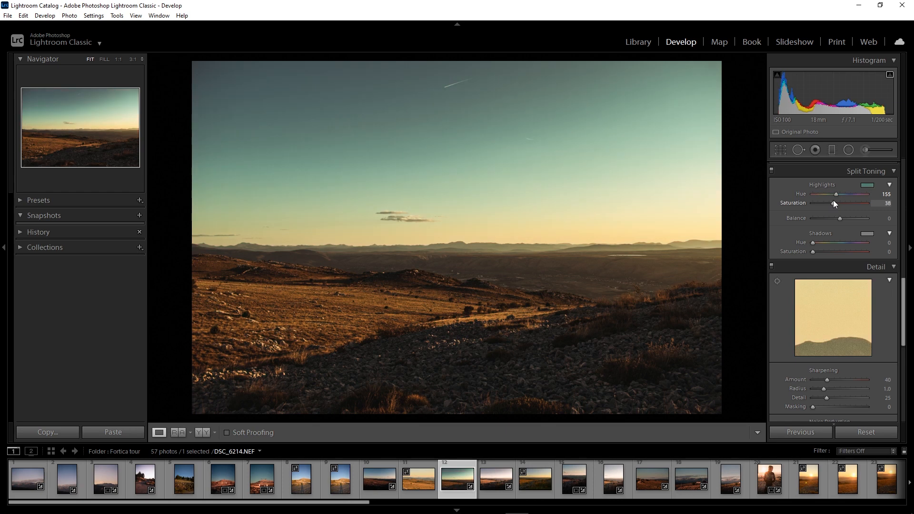
{"action": "mouse_move", "coordinate": [836, 194]}
{"action": "left_mouse_down"}
{"action": "mouse_move", "coordinate": [872, 198]}
{"action": "mouse_move", "coordinate": [824, 203]}
{"action": "left_mouse_up"}
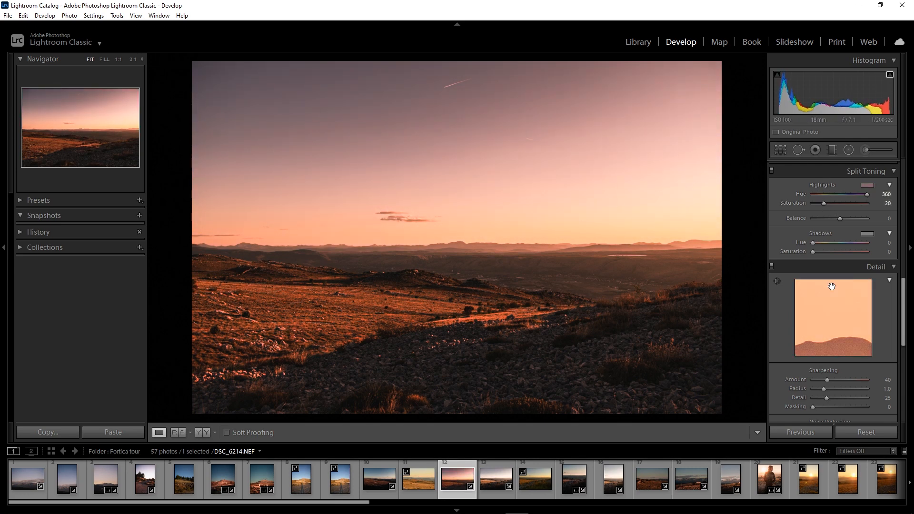
{"action": "double_click", "coordinate": [824, 202]}
{"action": "double_click", "coordinate": [867, 193]}
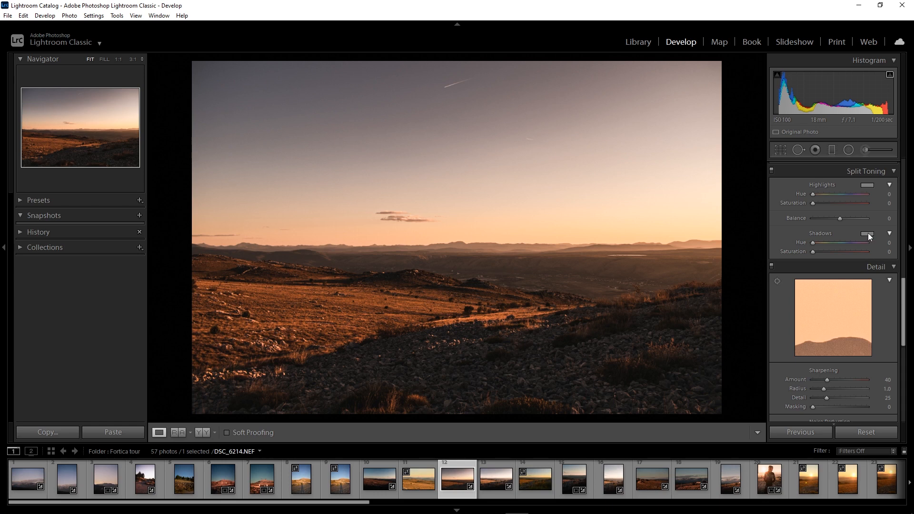
Step: Try a Split Toning tint on the shadows and reset its Hue and Saturation
{"action": "left_click_drag", "start_coordinate": [841, 244], "coordinate": [817, 254]}
{"action": "double_click", "coordinate": [816, 254]}
{"action": "double_click", "coordinate": [842, 242]}
Step: Set the Sharpening Amount to 9, and try a Noise Reduction Luminance of 11 before returning it to 0
{"action": "scroll", "coordinate": [842, 241], "scroll_direction": "down", "scroll_amount": 3}
{"action": "left_click_drag", "start_coordinate": [828, 250], "coordinate": [815, 248]}
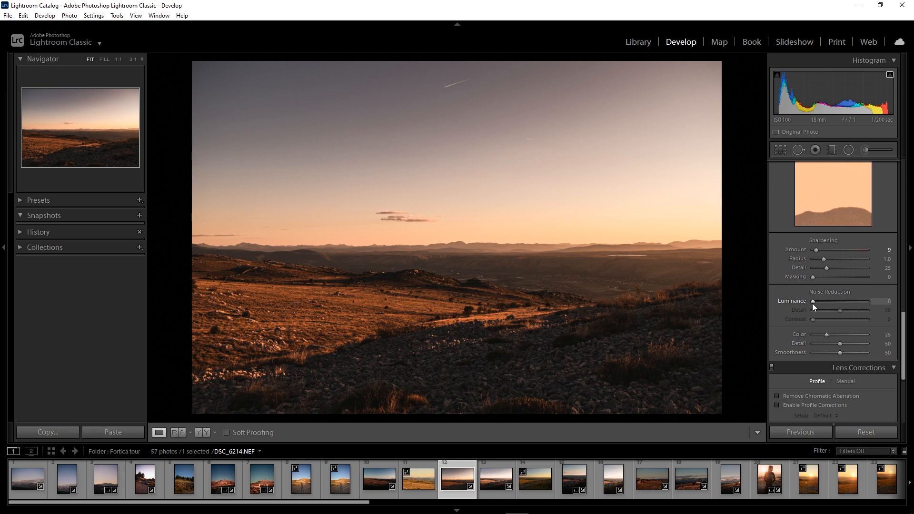
{"action": "left_click_drag", "start_coordinate": [813, 303], "coordinate": [826, 303]}
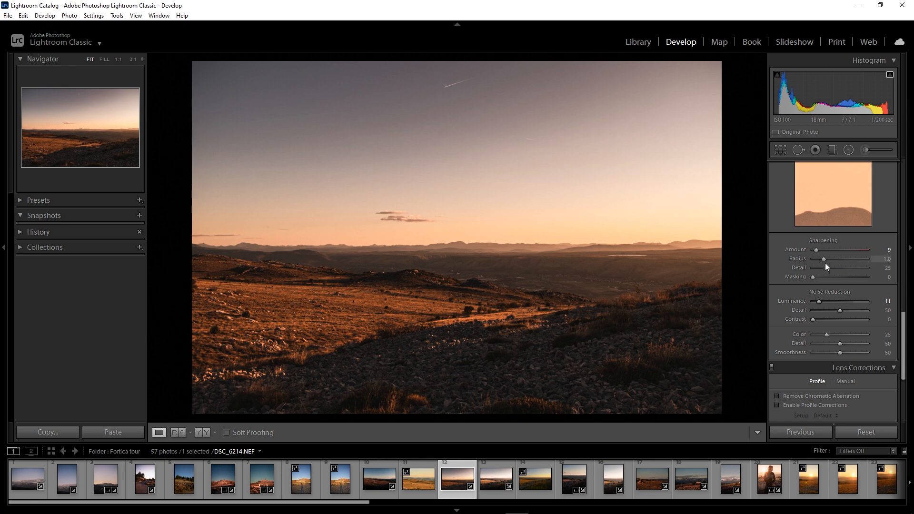
{"action": "left_click_drag", "start_coordinate": [819, 302], "coordinate": [810, 301]}
Step: Remove the lens's chromatic aberration and inspect the mountain edges up close at 3:1
{"action": "scroll", "coordinate": [852, 329], "scroll_direction": "down", "scroll_amount": 2}
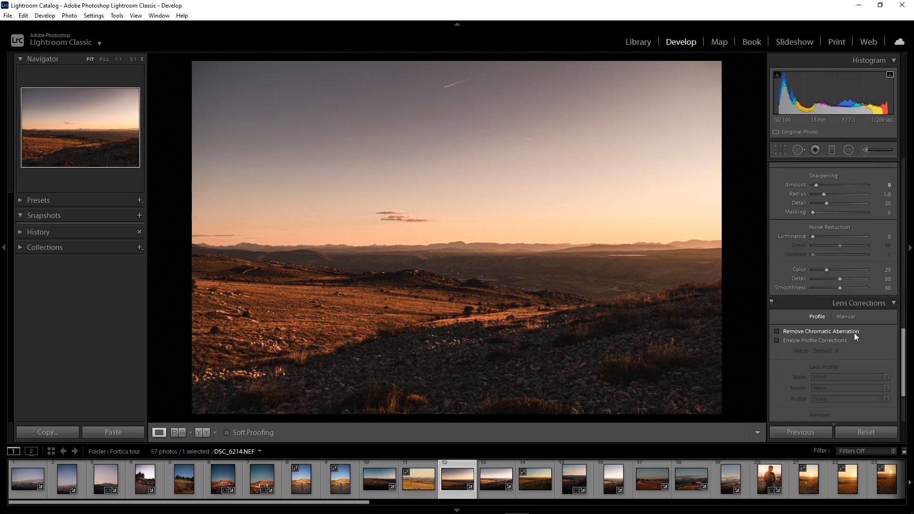
{"action": "scroll", "coordinate": [855, 335], "scroll_direction": "down", "scroll_amount": 2}
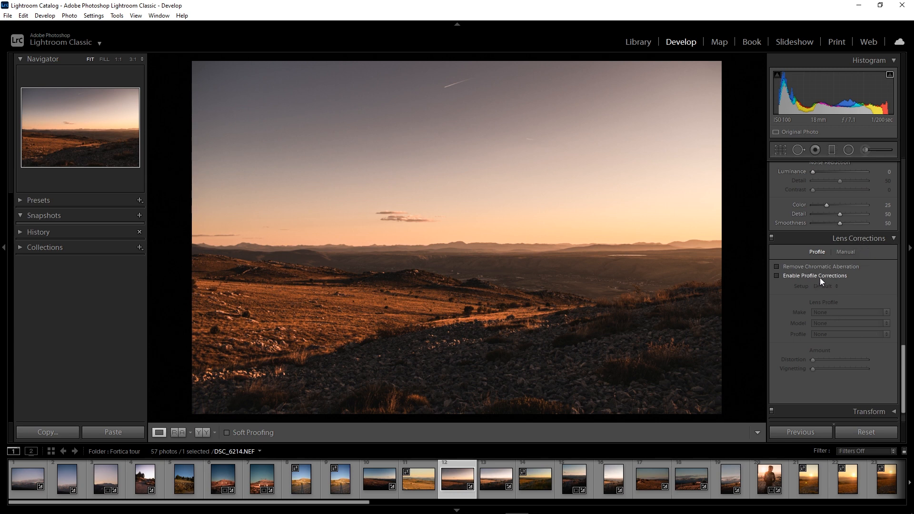
{"action": "left_click", "coordinate": [778, 265]}
{"action": "left_click", "coordinate": [447, 253]}
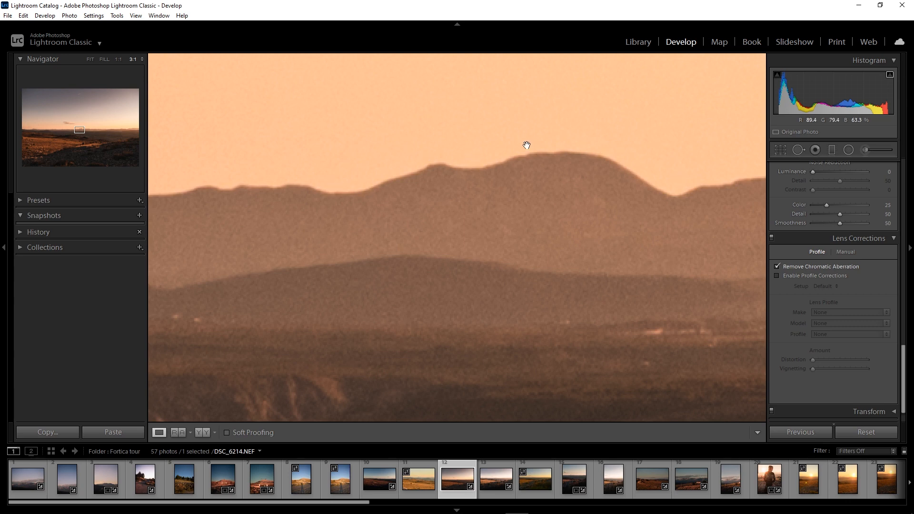
{"action": "left_click", "coordinate": [543, 203]}
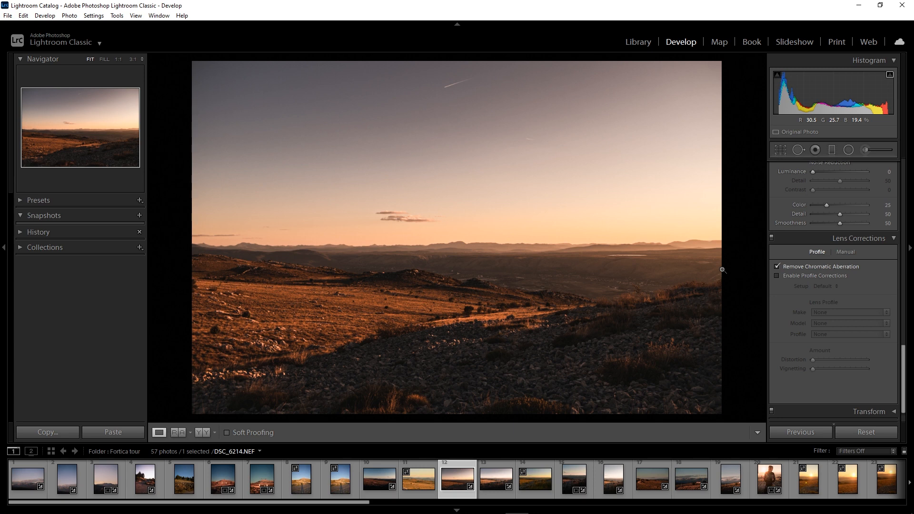
Step: Try the Nikon lens profile corrections and experiment with the distortion and vignetting amounts
{"action": "left_click", "coordinate": [778, 277]}
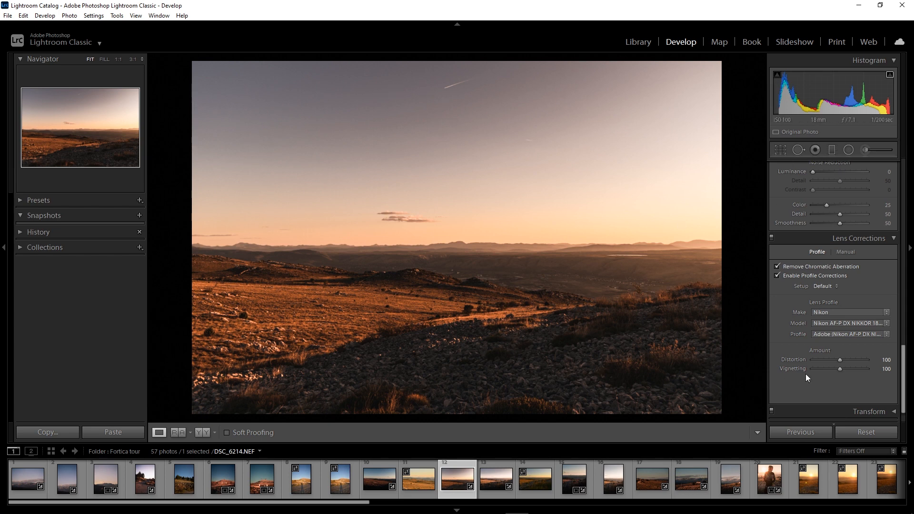
{"action": "left_click", "coordinate": [836, 362]}
{"action": "left_click_drag", "start_coordinate": [840, 361], "coordinate": [822, 368]}
Step: Compare the photo with and without the profile corrections, and leave them disabled
{"action": "left_click", "coordinate": [777, 276]}
{"action": "left_click", "coordinate": [777, 276]}
{"action": "left_click", "coordinate": [777, 276]}
{"action": "left_click", "coordinate": [777, 277]}
{"action": "left_click", "coordinate": [776, 276]}
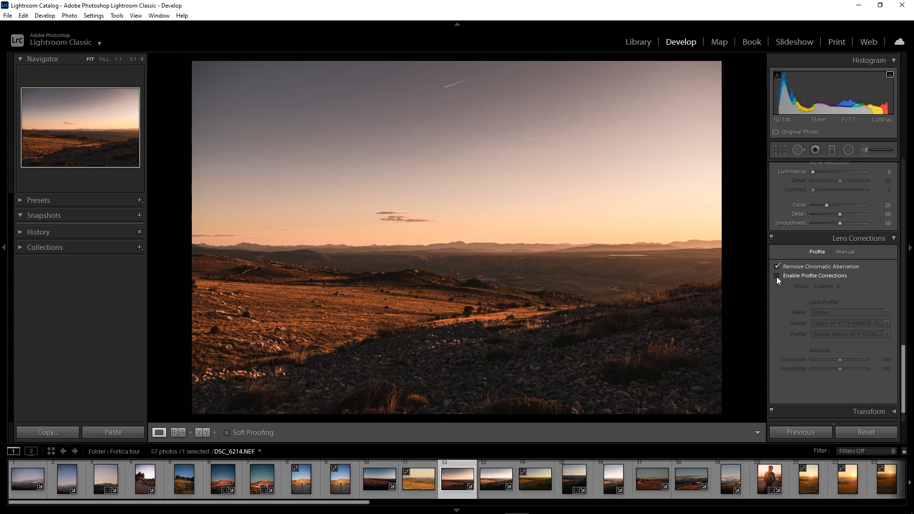
{"action": "left_click", "coordinate": [776, 276]}
{"action": "left_click", "coordinate": [776, 277]}
{"action": "left_click", "coordinate": [776, 276]}
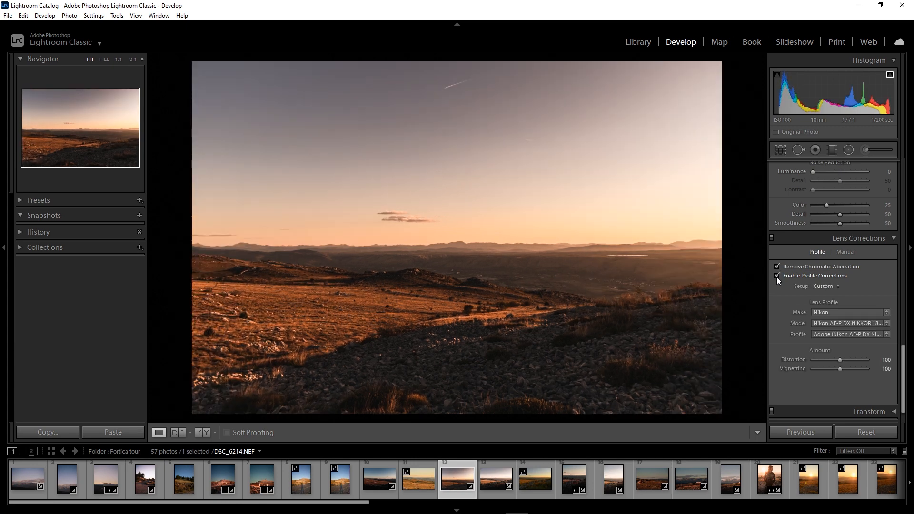
{"action": "left_click", "coordinate": [776, 276]}
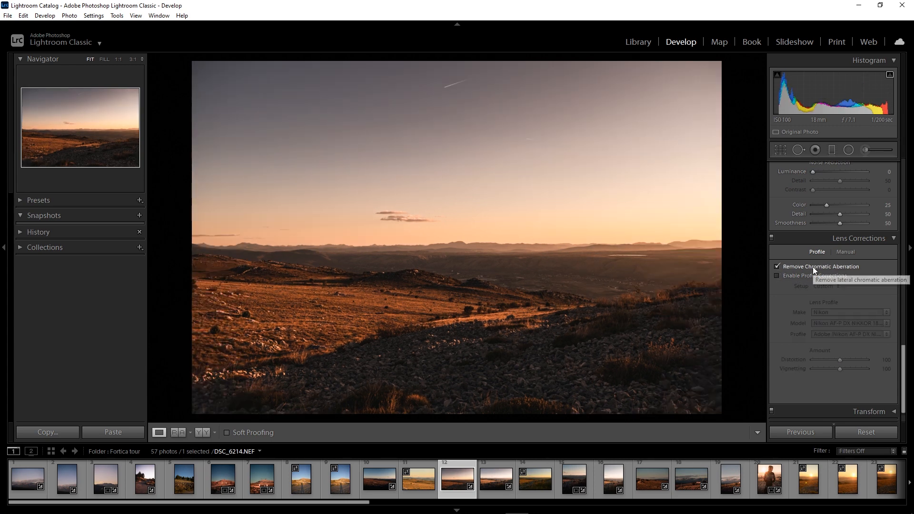
Step: Review the Transform, Effects and Calibration settings, trying and resetting a post-crop vignetting Amount of −75
{"action": "scroll", "coordinate": [868, 285], "scroll_direction": "down", "scroll_amount": 1}
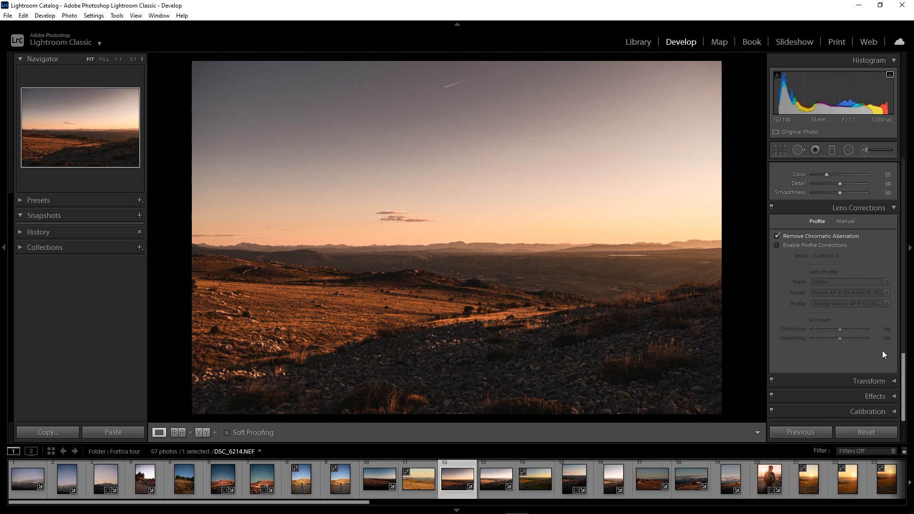
{"action": "left_click", "coordinate": [875, 384]}
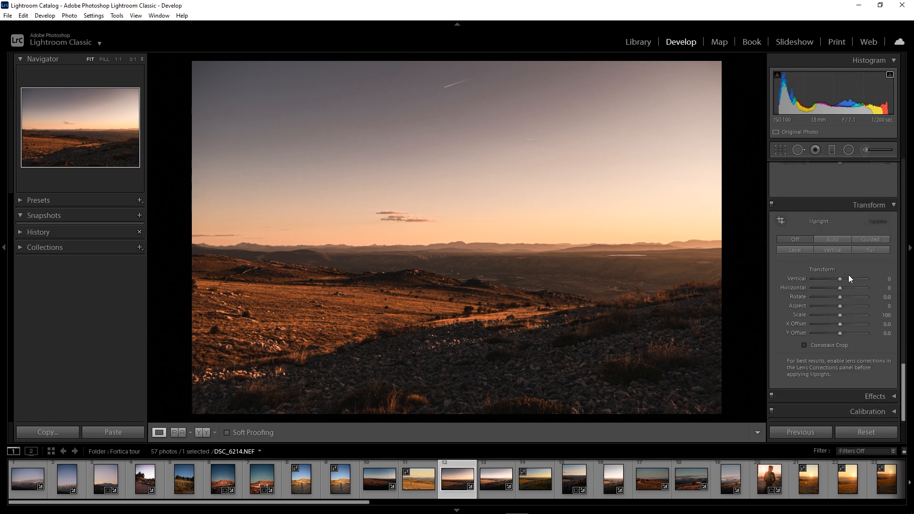
{"action": "left_click", "coordinate": [884, 395]}
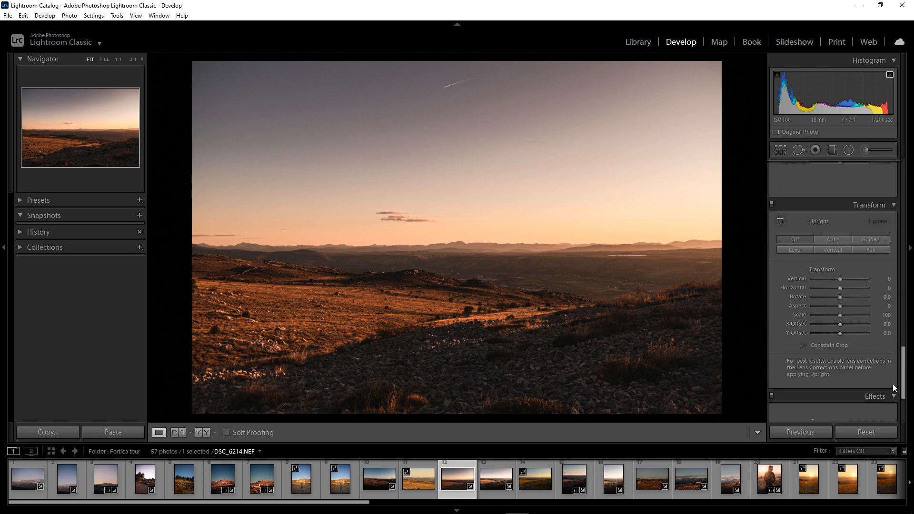
{"action": "left_click_drag", "start_coordinate": [839, 321], "coordinate": [819, 318]}
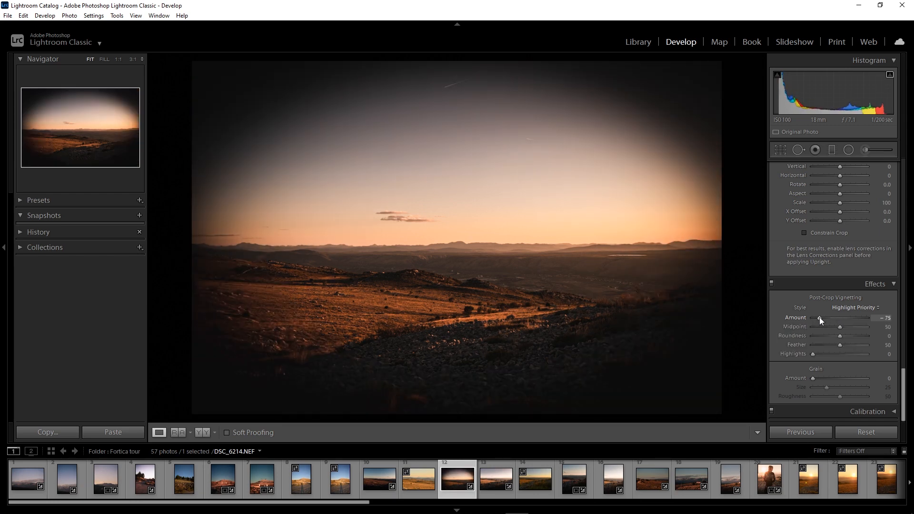
{"action": "double_click", "coordinate": [819, 317]}
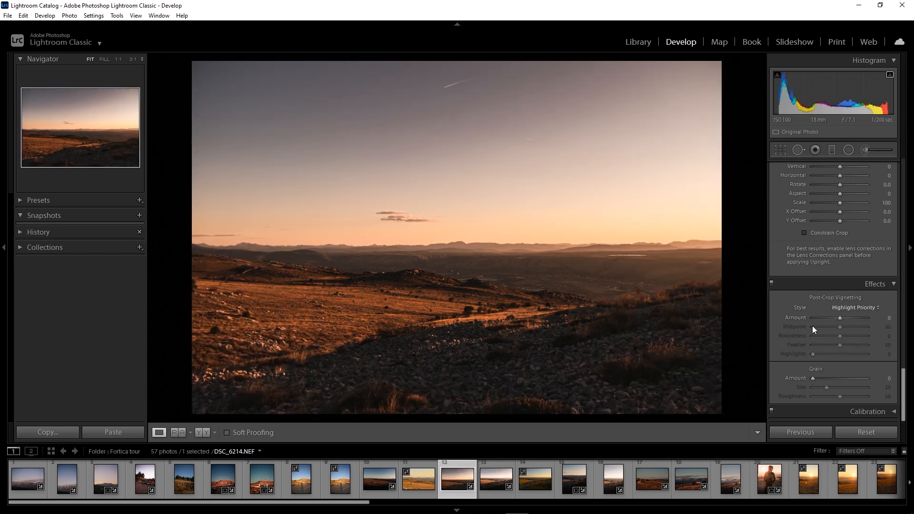
{"action": "left_click", "coordinate": [880, 283]}
{"action": "left_click", "coordinate": [890, 206]}
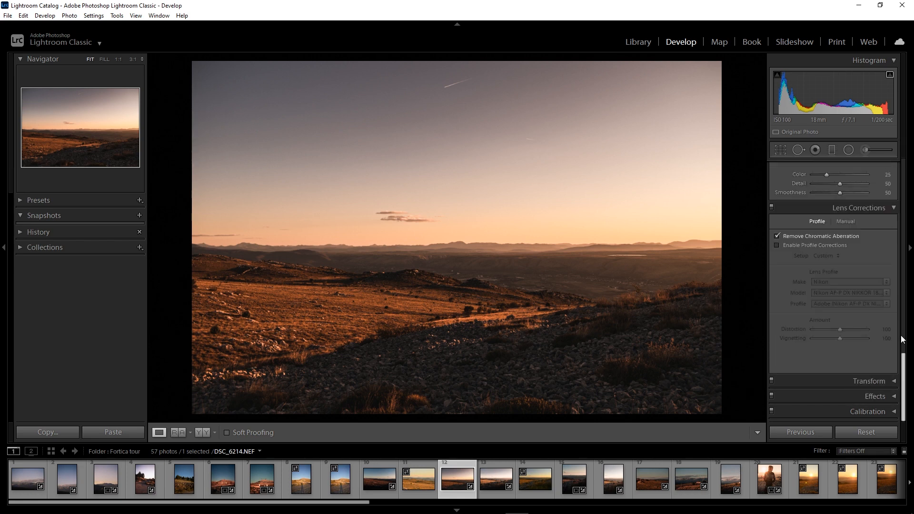
{"action": "left_click", "coordinate": [883, 410]}
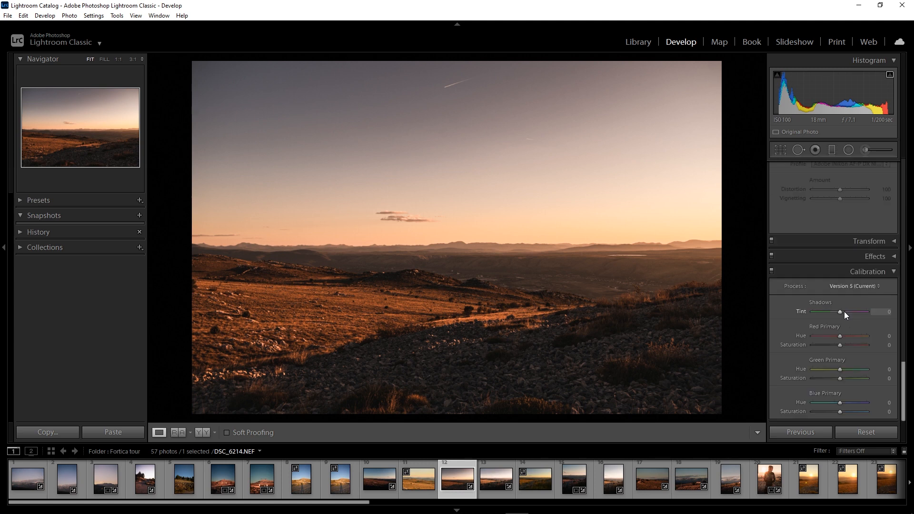
{"action": "left_click", "coordinate": [879, 272]}
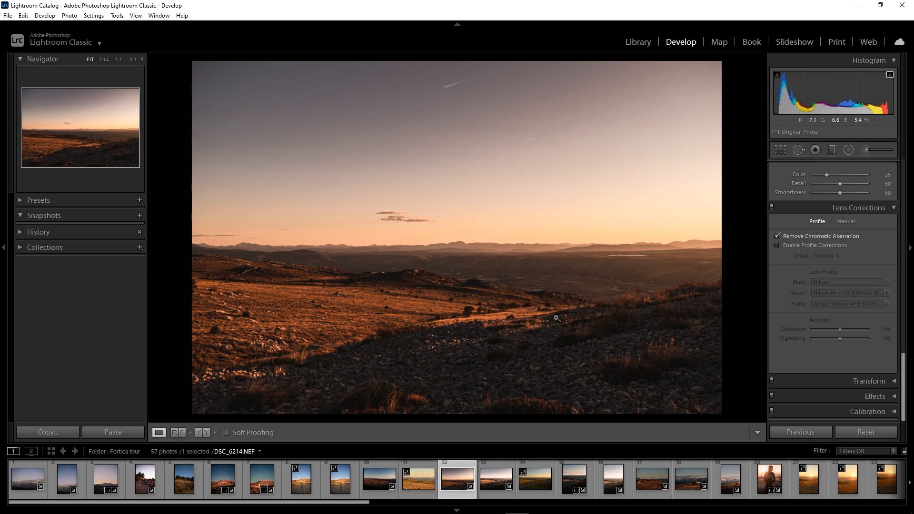
Step: Paint an Adjustment Brush mask over the sunlit field on the left side of the photo
{"action": "scroll", "coordinate": [870, 241], "scroll_direction": "up", "scroll_amount": 10}
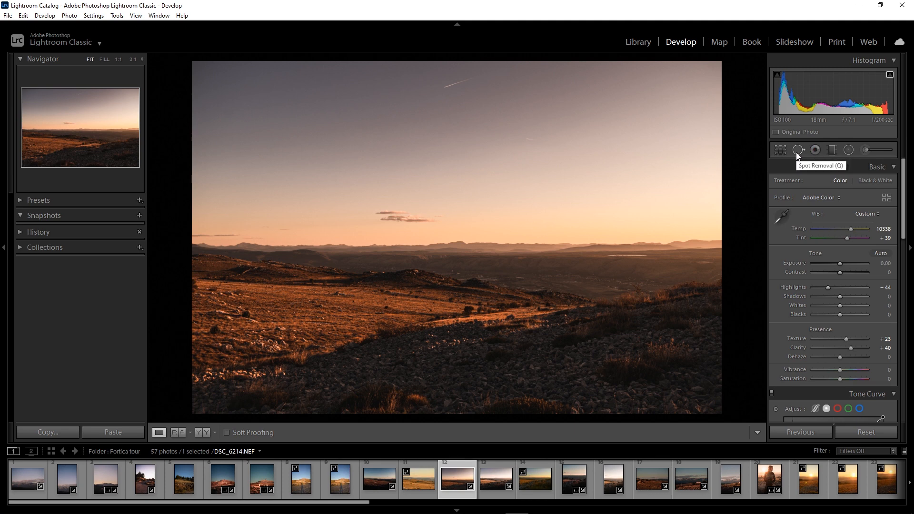
{"action": "left_click", "coordinate": [867, 154]}
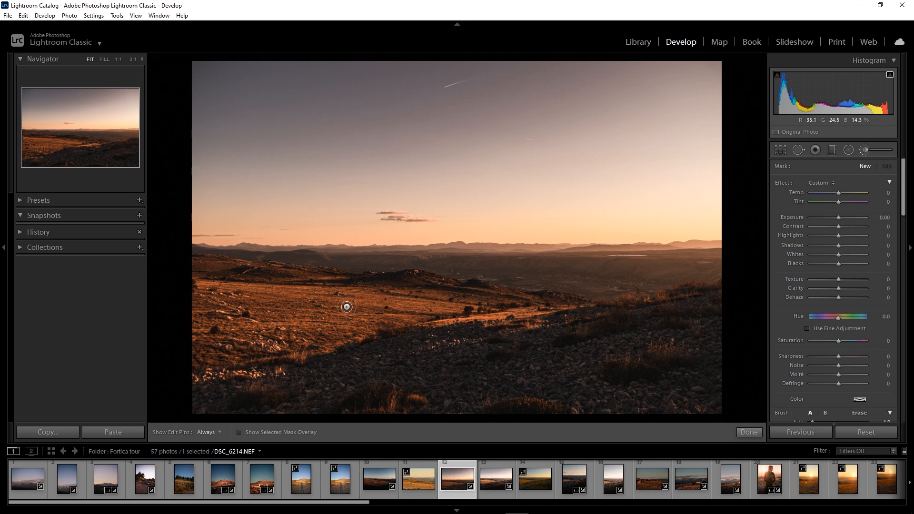
{"action": "key", "text": "h"}
{"action": "key", "text": "h"}
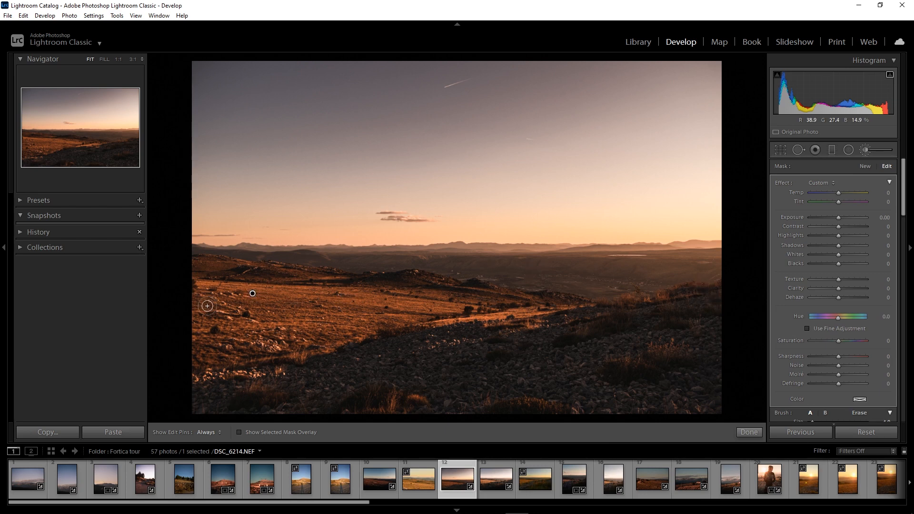
{"action": "key", "text": "h"}
{"action": "key", "text": "h"}
Step: Set the brush mask's Exposure to 0.51 and extend it along the lit ridge and over the foreground grass
{"action": "left_click_drag", "start_coordinate": [839, 219], "coordinate": [841, 218]}
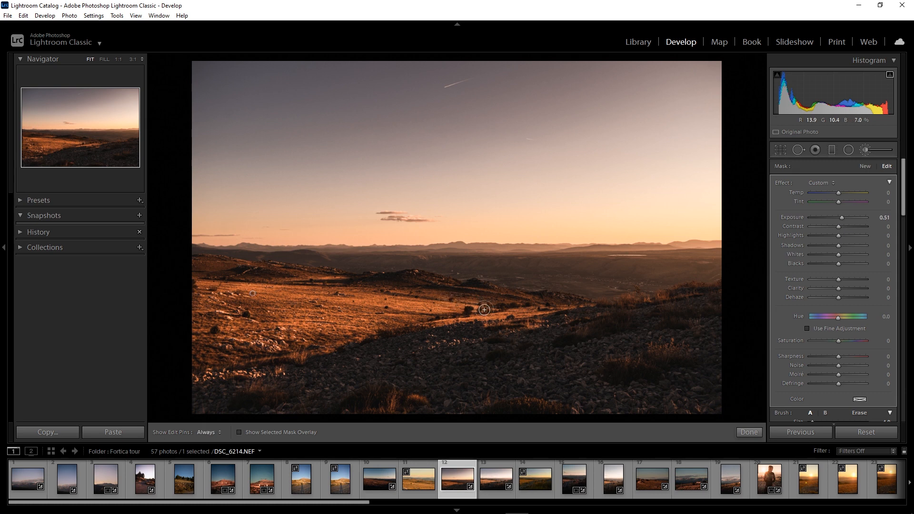
{"action": "left_click_drag", "start_coordinate": [461, 310], "coordinate": [567, 318]}
{"action": "key", "text": "h"}
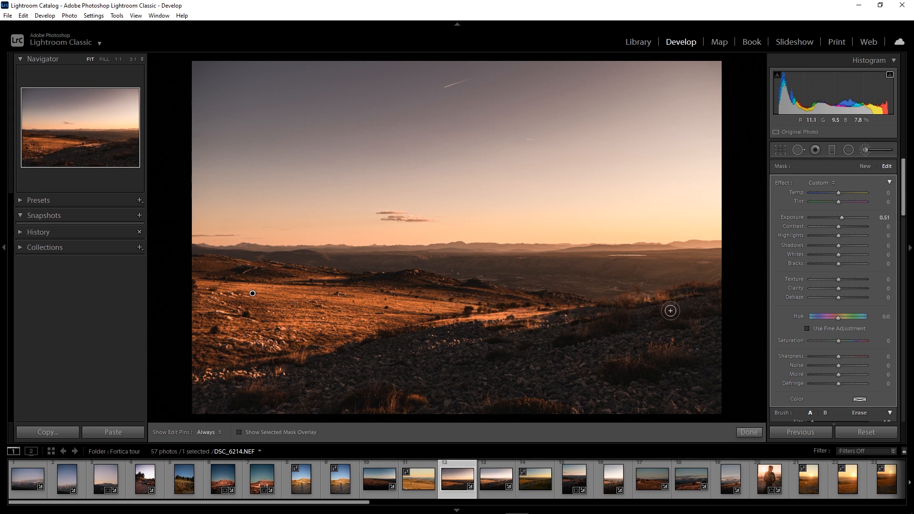
{"action": "key", "text": "h"}
{"action": "key", "text": "h"}
{"action": "key", "text": "h"}
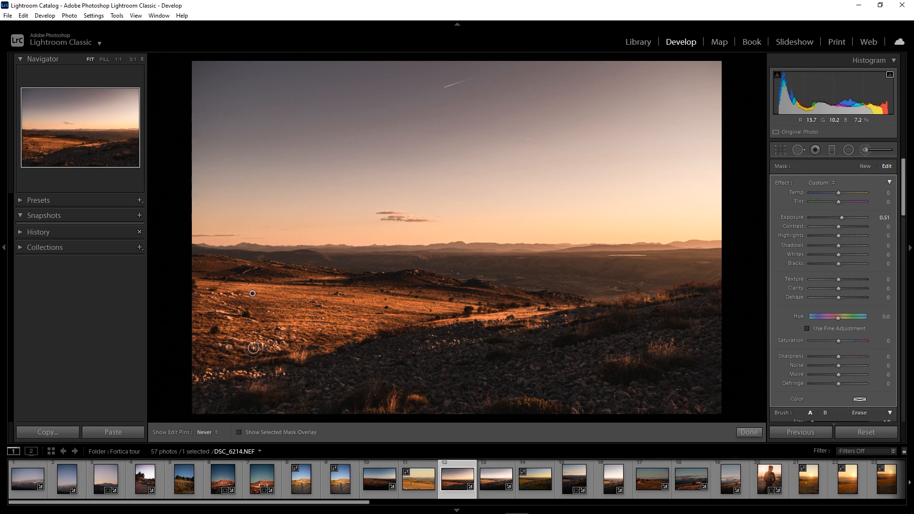
{"action": "key", "text": "h"}
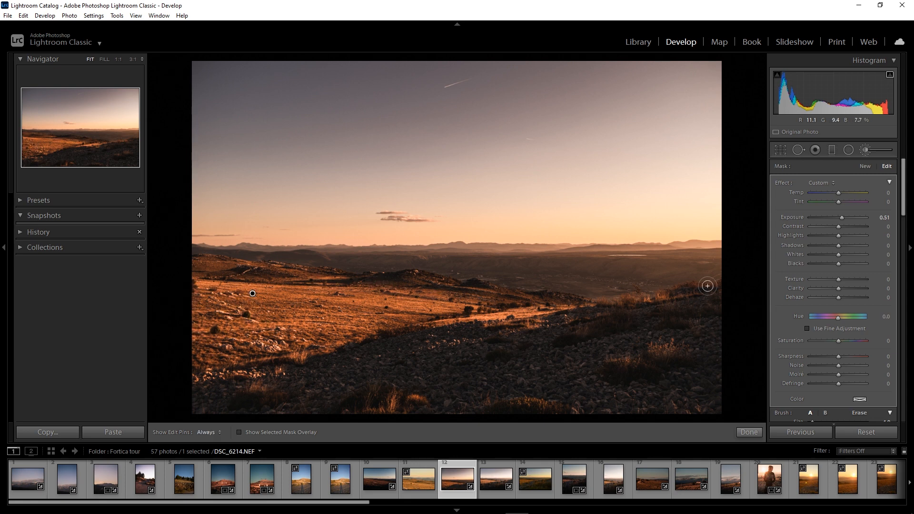
{"action": "key", "text": "h"}
Step: Set the brush mask's Clarity to 13, erase its overspill around the far end of the ridge, and finish the brush edit
{"action": "left_click_drag", "start_coordinate": [841, 288], "coordinate": [846, 288]}
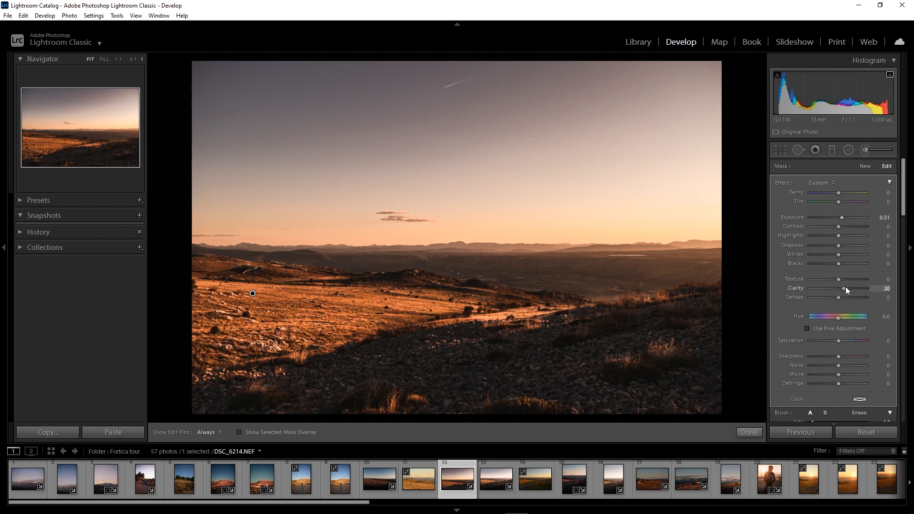
{"action": "key", "text": "alt"}
{"action": "key", "text": "h"}
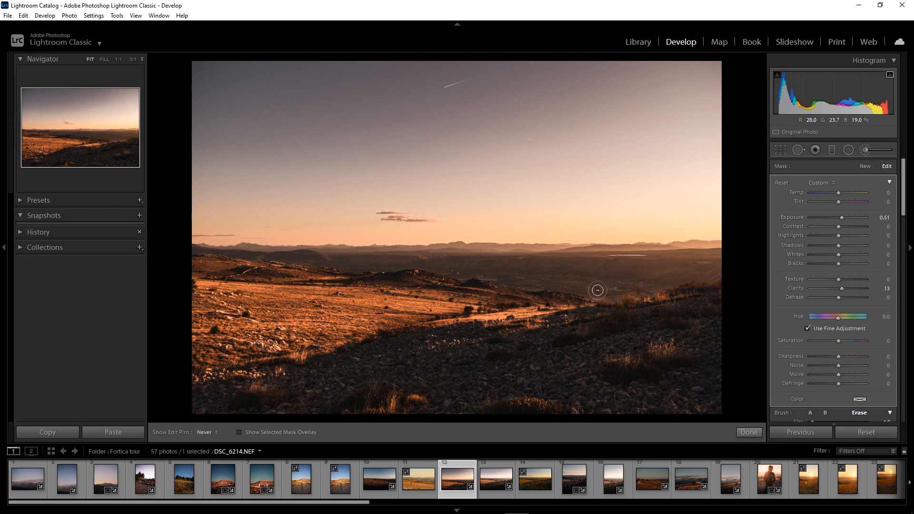
{"action": "key", "text": "h"}
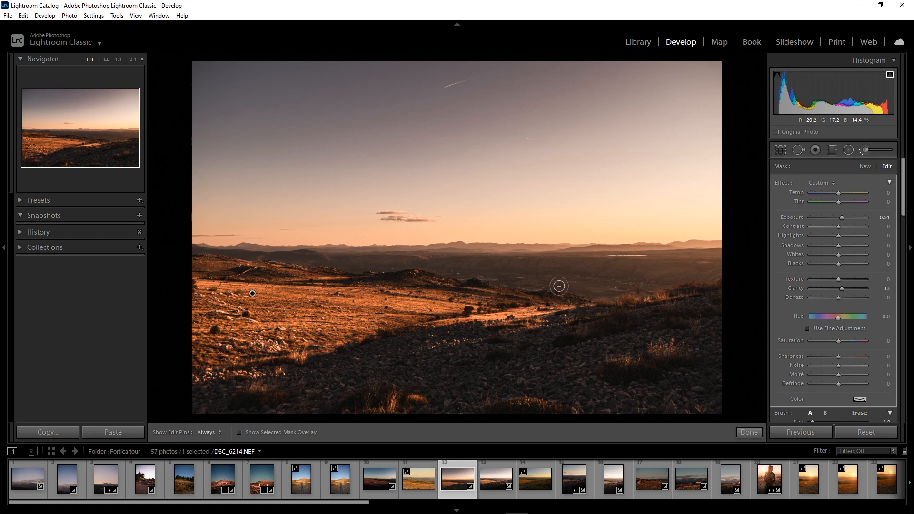
{"action": "left_click", "coordinate": [750, 432]}
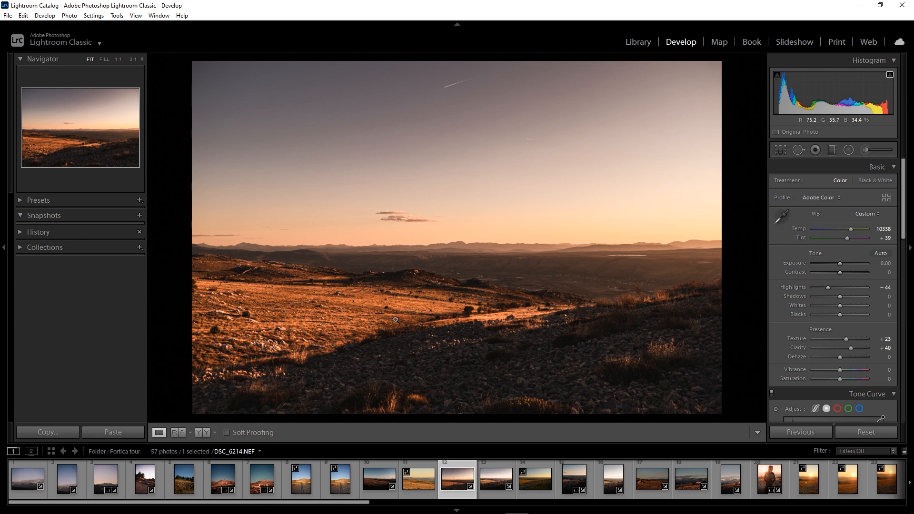
Step: Compare the photo before and after editing side by side, and return to the single-image view
{"action": "left_click", "coordinate": [203, 432]}
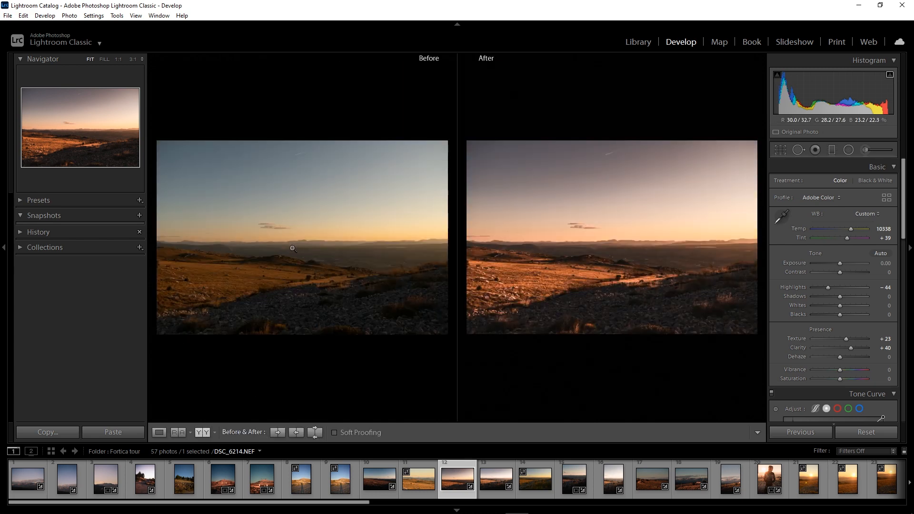
{"action": "left_click", "coordinate": [160, 434]}
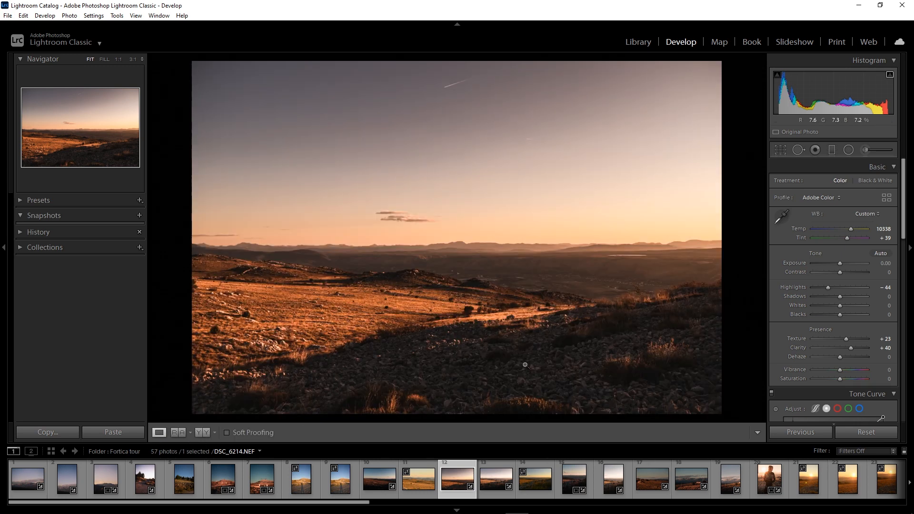
Step: Draw a radial filter centred on the horizon and set its Exposure to −1.26
{"action": "left_click", "coordinate": [848, 150]}
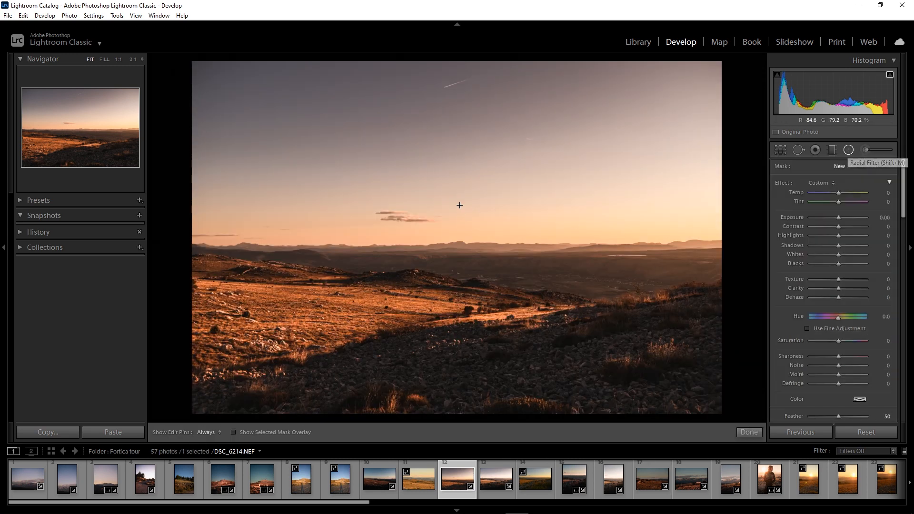
{"action": "left_click_drag", "start_coordinate": [401, 175], "coordinate": [531, 267]}
{"action": "left_click_drag", "start_coordinate": [414, 185], "coordinate": [465, 234]}
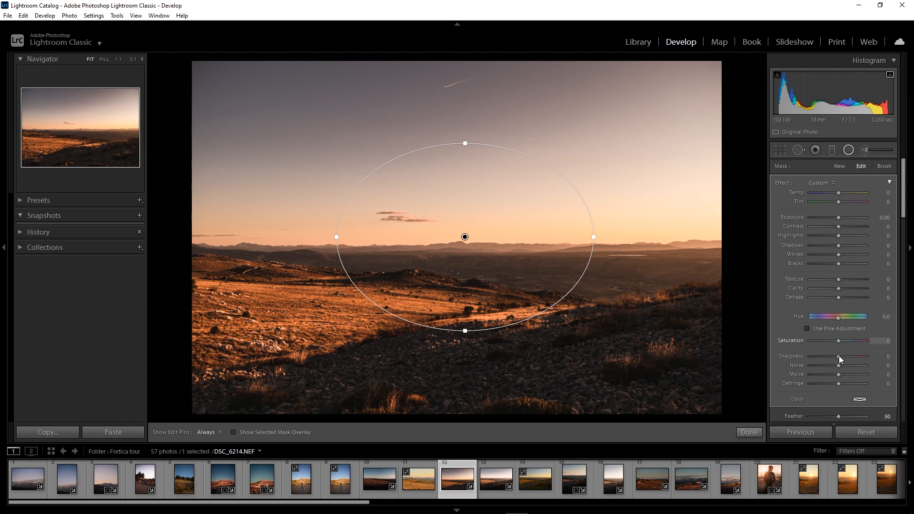
{"action": "scroll", "coordinate": [881, 348], "scroll_direction": "down", "scroll_amount": 3}
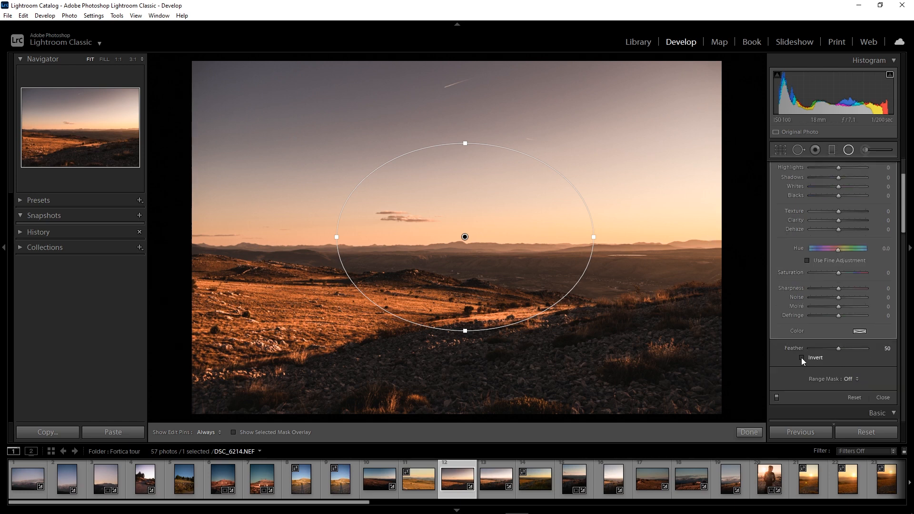
{"action": "scroll", "coordinate": [814, 333], "scroll_direction": "up", "scroll_amount": 3}
{"action": "left_click_drag", "start_coordinate": [839, 218], "coordinate": [830, 216]}
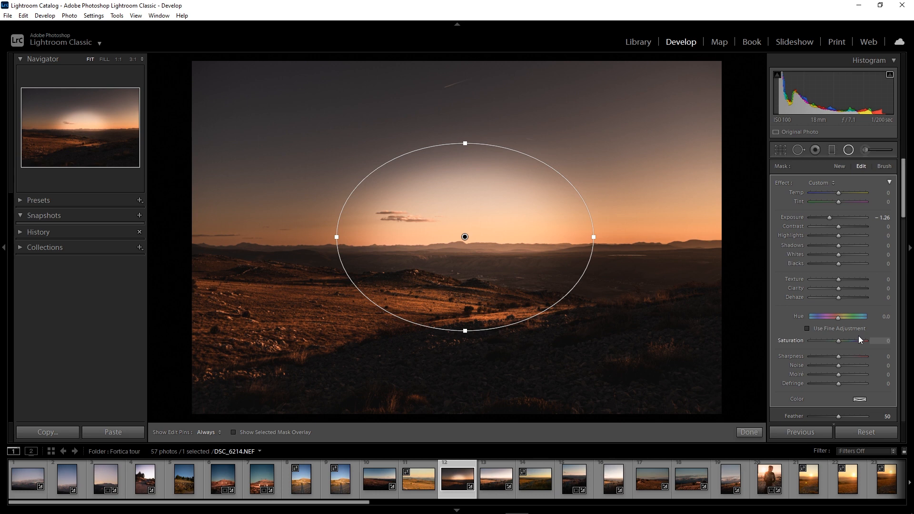
Step: Set the radial filter's Feather to 85 and enlarge the ellipse until it spans nearly the whole photo
{"action": "scroll", "coordinate": [860, 333], "scroll_direction": "down", "scroll_amount": 3}
{"action": "mouse_move", "coordinate": [840, 349]}
{"action": "left_mouse_down"}
{"action": "mouse_move", "coordinate": [864, 347]}
{"action": "mouse_move", "coordinate": [818, 348]}
{"action": "mouse_move", "coordinate": [858, 349]}
{"action": "left_mouse_up"}
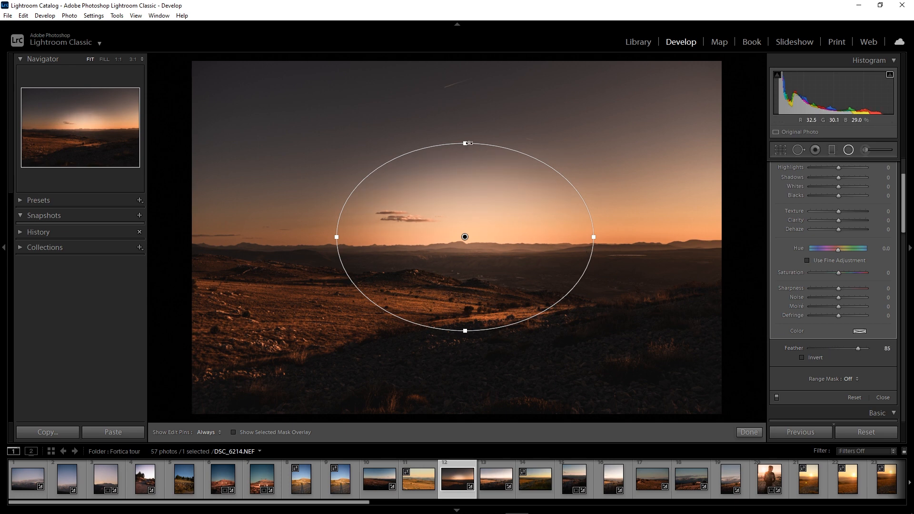
{"action": "left_click_drag", "start_coordinate": [466, 143], "coordinate": [465, 72]}
{"action": "left_click_drag", "start_coordinate": [594, 237], "coordinate": [761, 237]}
{"action": "left_click_drag", "start_coordinate": [465, 72], "coordinate": [465, 48]}
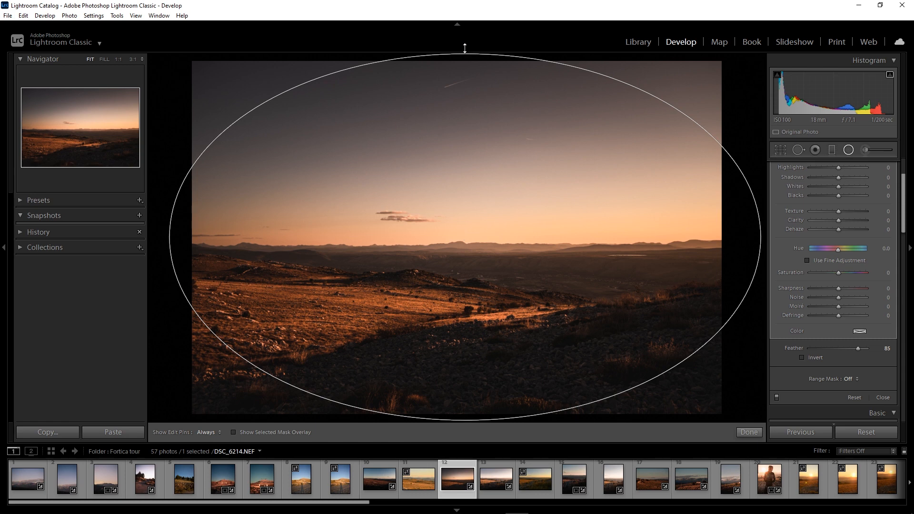
{"action": "left_click_drag", "start_coordinate": [764, 237], "coordinate": [767, 236]}
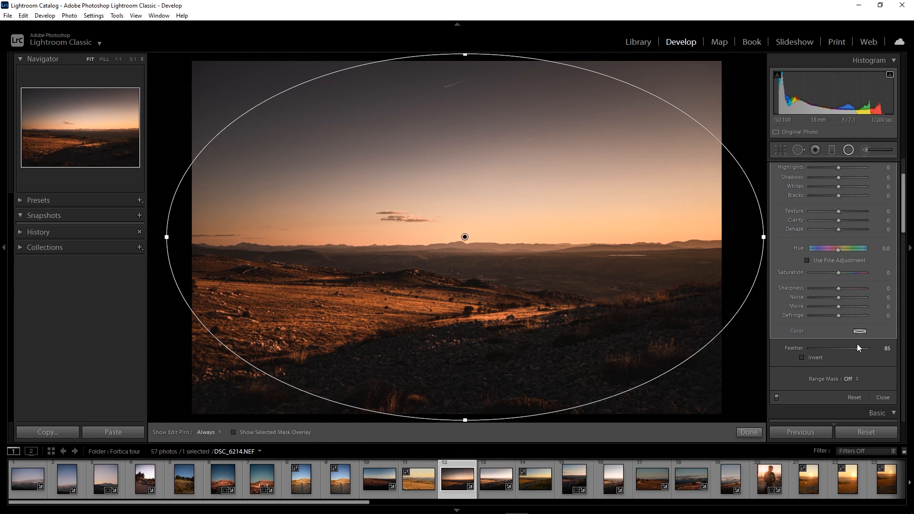
Step: Set the radial filter's Feather to 25 and invert its mask, shrinking the ellipse and shifting it slightly upward
{"action": "left_click_drag", "start_coordinate": [859, 350], "coordinate": [824, 347]}
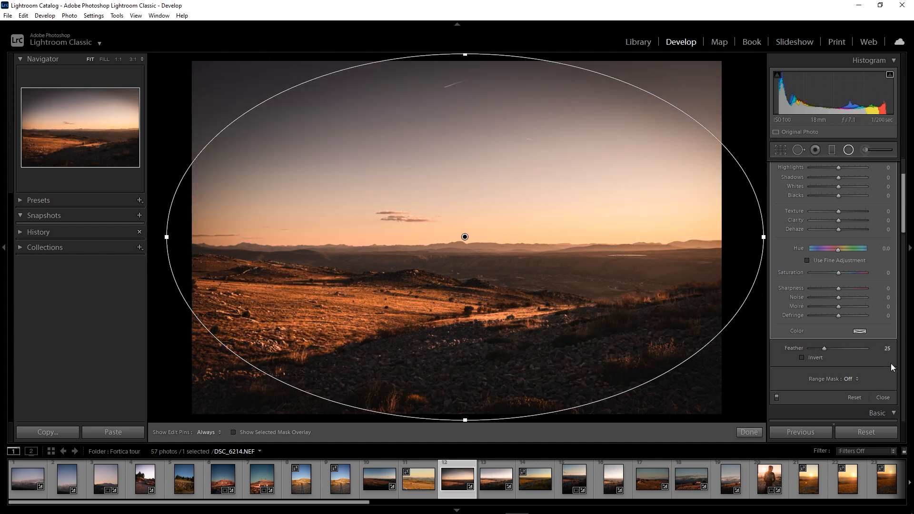
{"action": "left_click", "coordinate": [802, 357]}
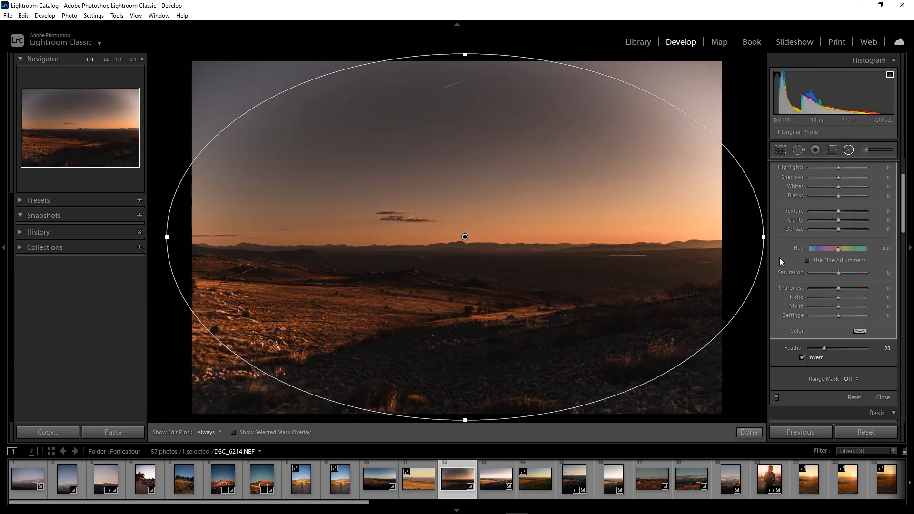
{"action": "left_click_drag", "start_coordinate": [763, 237], "coordinate": [638, 238]}
{"action": "left_click_drag", "start_coordinate": [465, 54], "coordinate": [466, 152]}
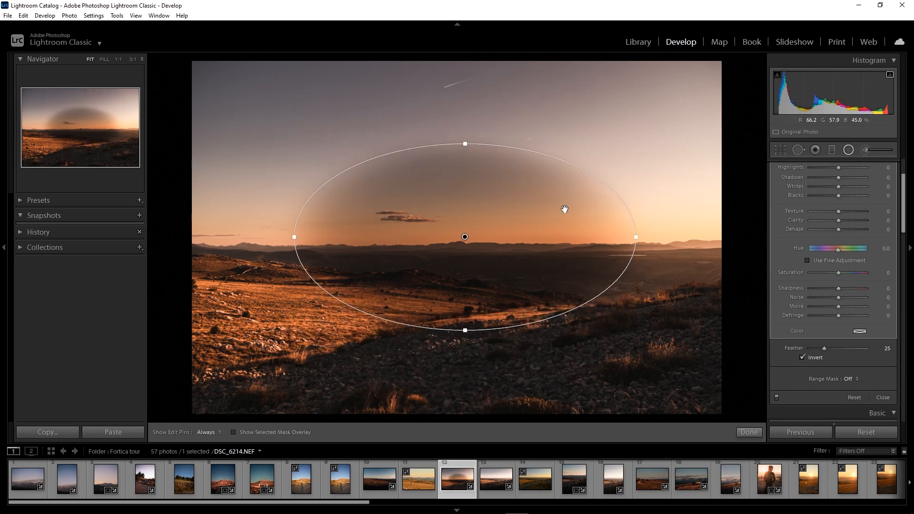
{"action": "left_click_drag", "start_coordinate": [467, 237], "coordinate": [466, 218]}
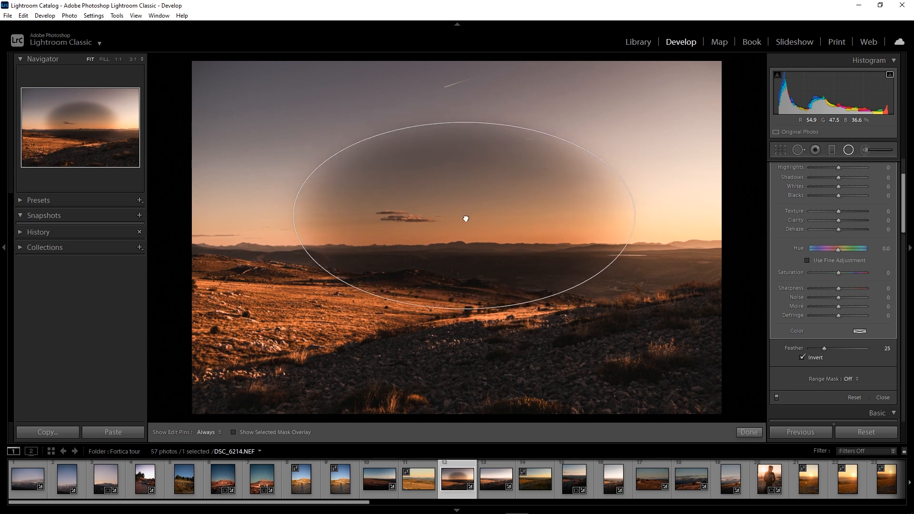
Step: Try an Exposure of 0.92 inside the ellipse, reset it to 0, and delete the radial filter
{"action": "scroll", "coordinate": [854, 259], "scroll_direction": "up", "scroll_amount": 3}
{"action": "mouse_move", "coordinate": [830, 218]}
{"action": "left_mouse_down"}
{"action": "mouse_move", "coordinate": [853, 218]}
{"action": "mouse_move", "coordinate": [844, 219]}
{"action": "left_mouse_up"}
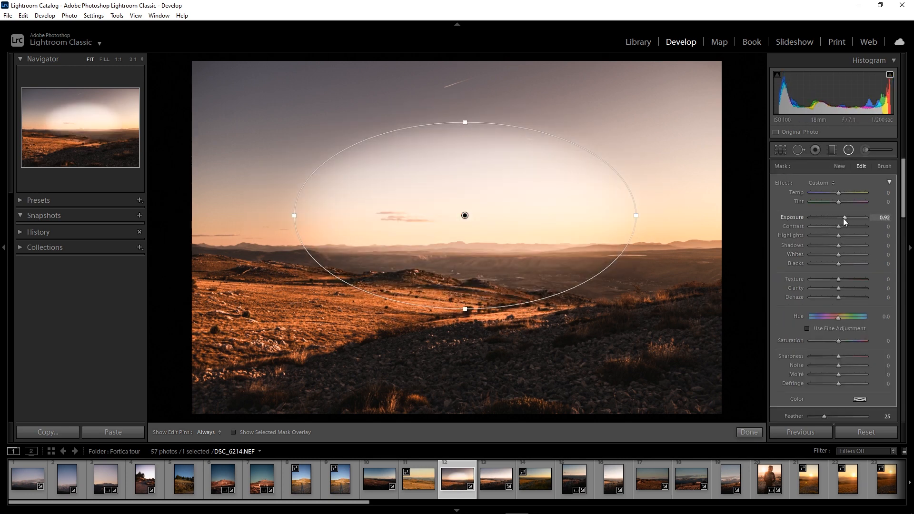
{"action": "double_click", "coordinate": [844, 219]}
{"action": "right_click", "coordinate": [466, 215]}
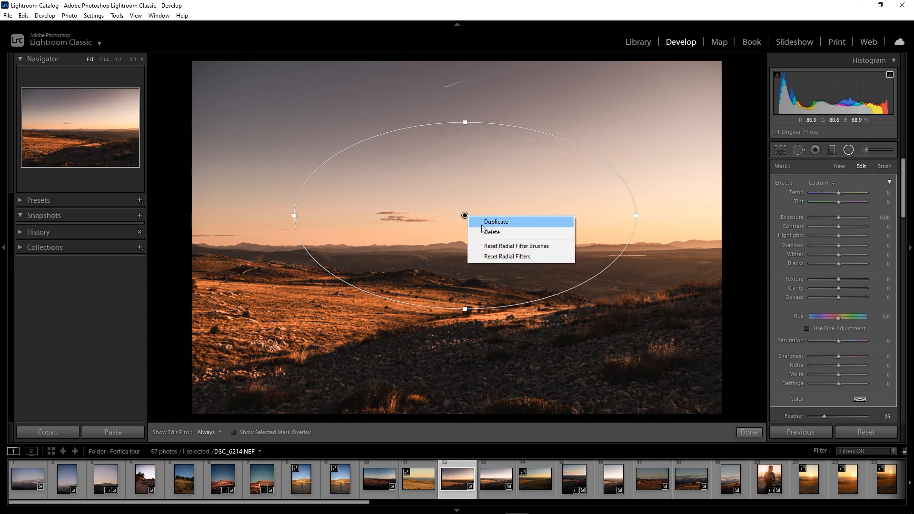
{"action": "left_click", "coordinate": [489, 232]}
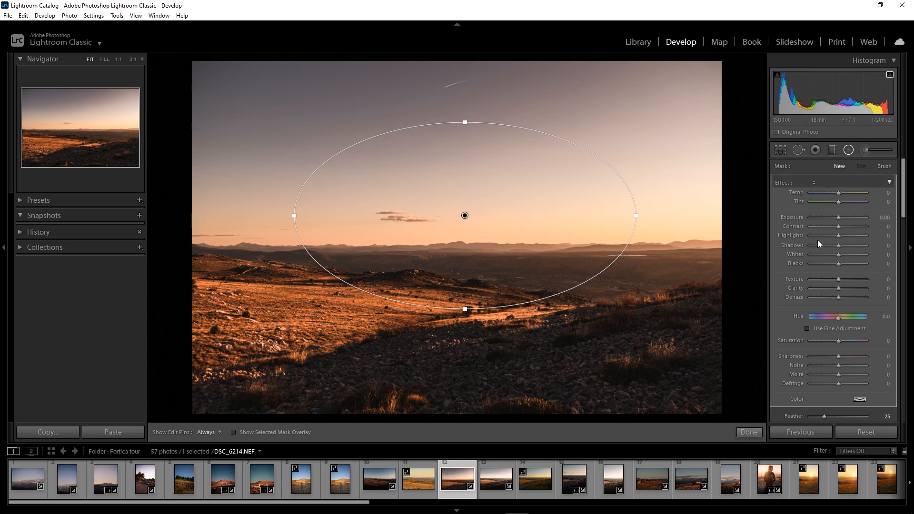
Step: Add a graduated filter over the dark foreground, tilted along the slope, with Exposure −1.47, and finish the edit
{"action": "left_click", "coordinate": [831, 151]}
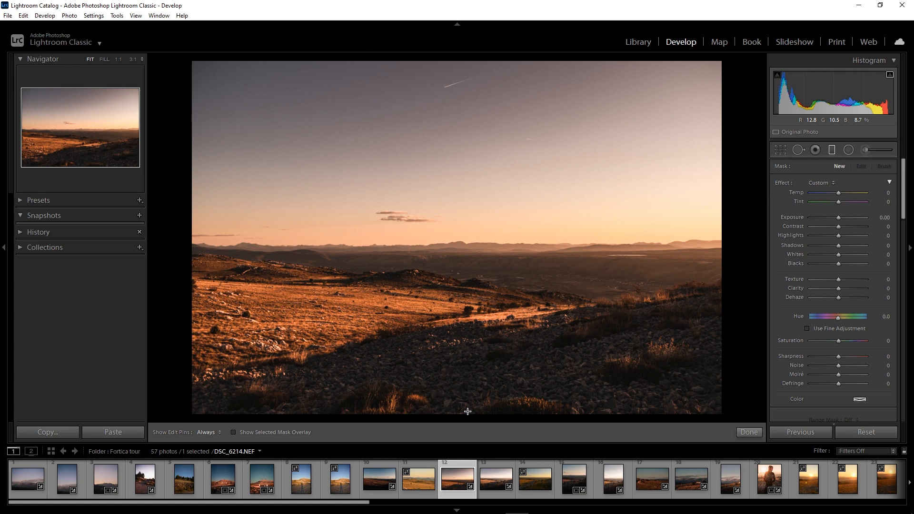
{"action": "left_click_drag", "start_coordinate": [469, 410], "coordinate": [467, 271]}
{"action": "left_click", "coordinate": [838, 218]}
{"action": "left_click_drag", "start_coordinate": [838, 218], "coordinate": [834, 216]}
{"action": "left_click_drag", "start_coordinate": [464, 270], "coordinate": [468, 239]}
{"action": "left_click_drag", "start_coordinate": [467, 325], "coordinate": [497, 331]}
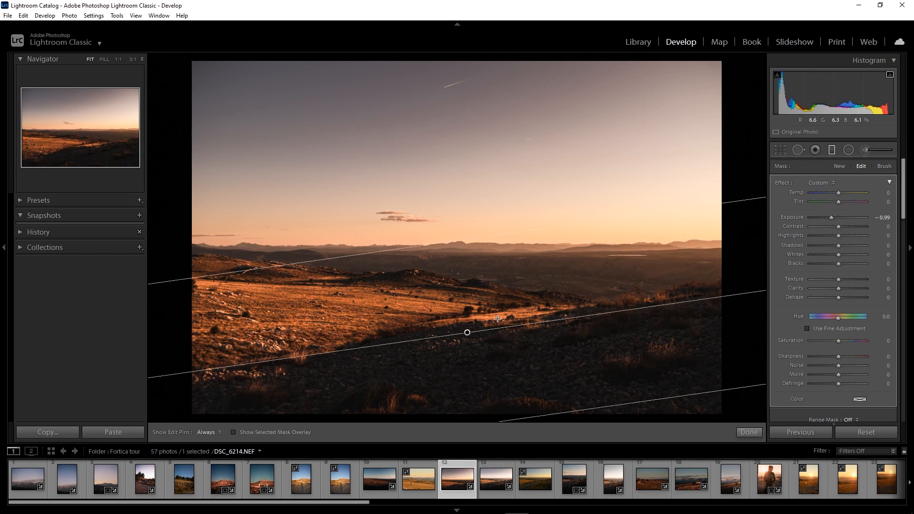
{"action": "left_click_drag", "start_coordinate": [833, 217], "coordinate": [828, 217]}
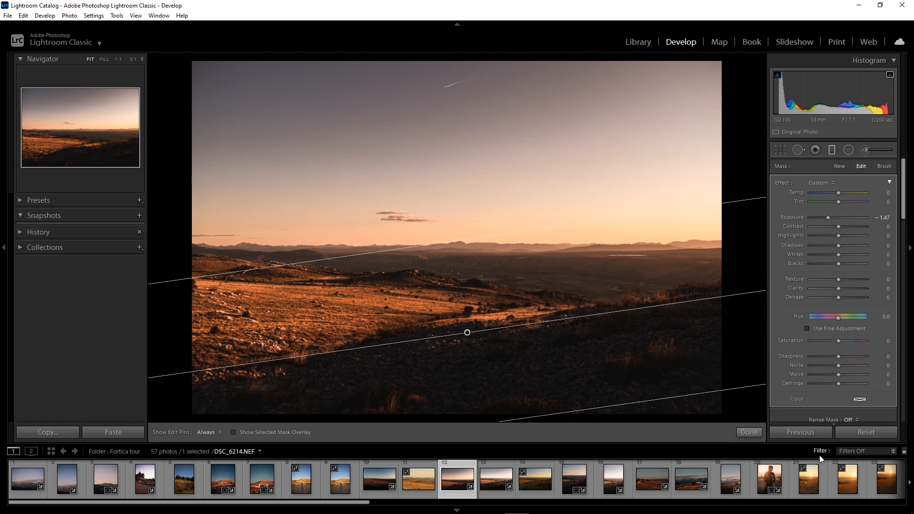
{"action": "left_click", "coordinate": [746, 432]}
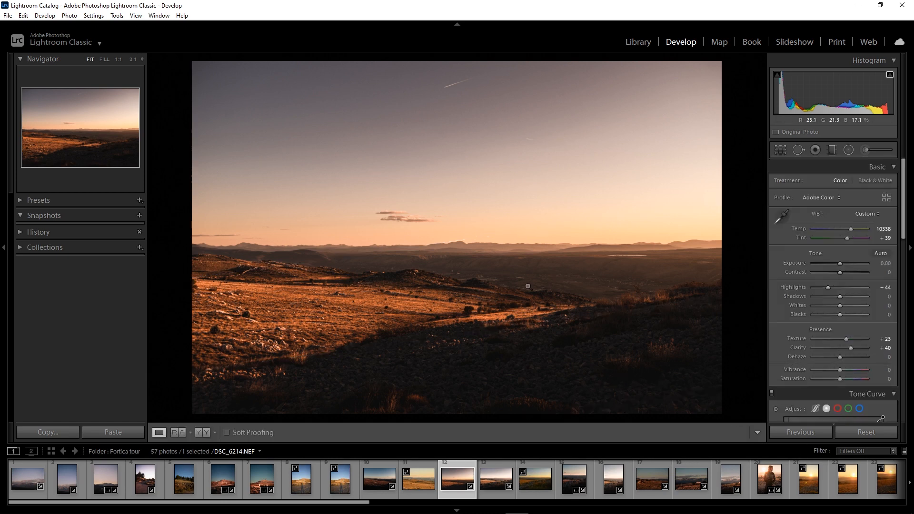
Step: Compare the history state where the graduated filter was added with the latest state, and return to the latest
{"action": "left_click", "coordinate": [18, 233]}
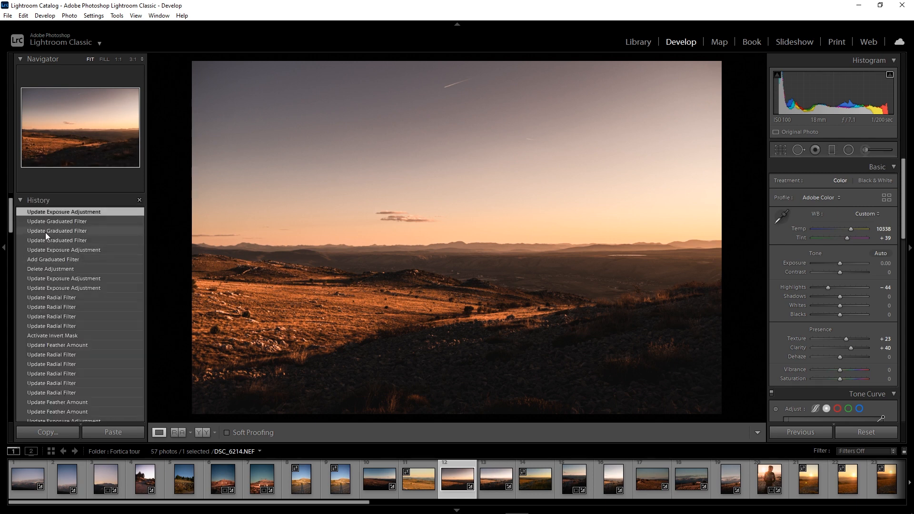
{"action": "left_click", "coordinate": [53, 259]}
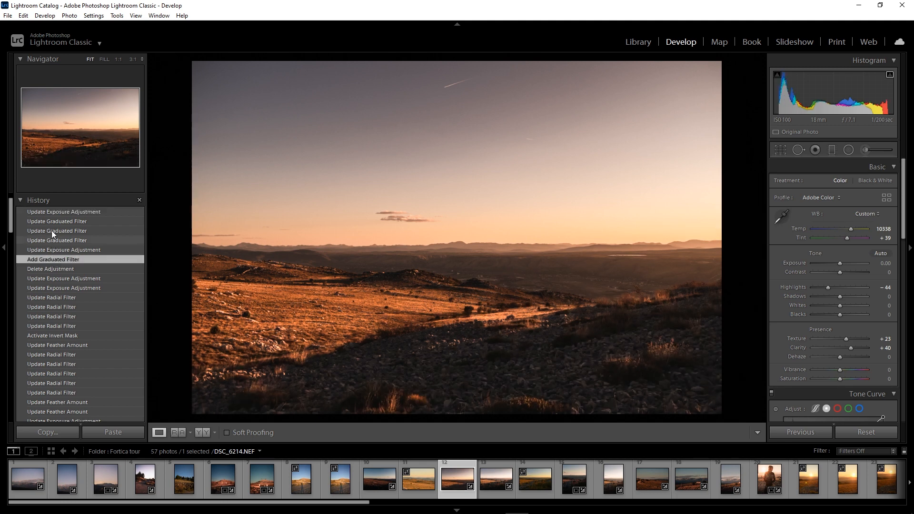
{"action": "left_click", "coordinate": [53, 211]}
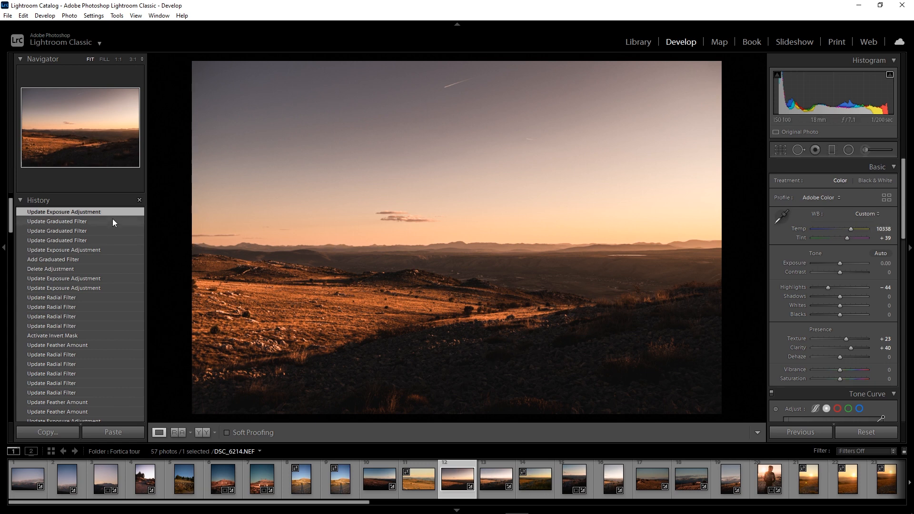
Step: Reopen the foreground graduated filter, stretch its transition up into the sky, and set its Exposure to −2.15
{"action": "left_click", "coordinate": [831, 150]}
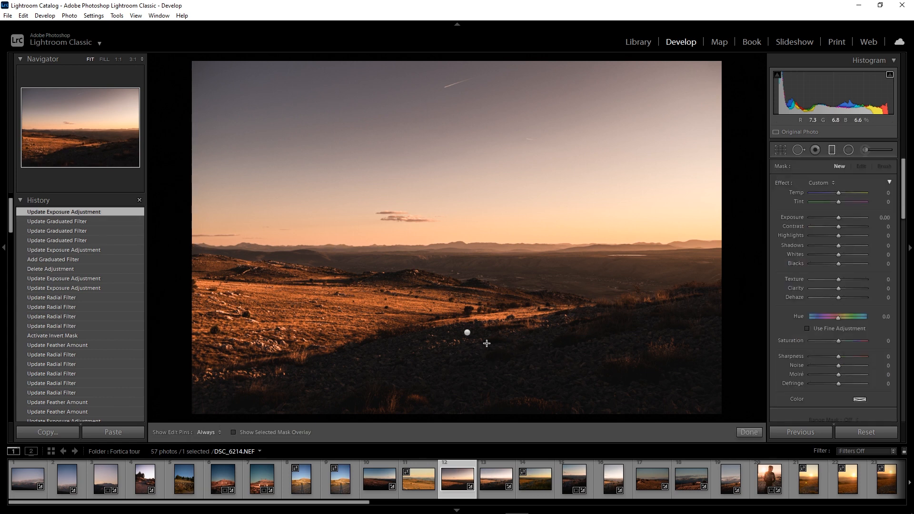
{"action": "left_click_drag", "start_coordinate": [451, 238], "coordinate": [404, 79]}
{"action": "left_click_drag", "start_coordinate": [456, 249], "coordinate": [478, 323]}
{"action": "left_click_drag", "start_coordinate": [830, 218], "coordinate": [824, 217]}
{"action": "left_click_drag", "start_coordinate": [478, 323], "coordinate": [479, 337]}
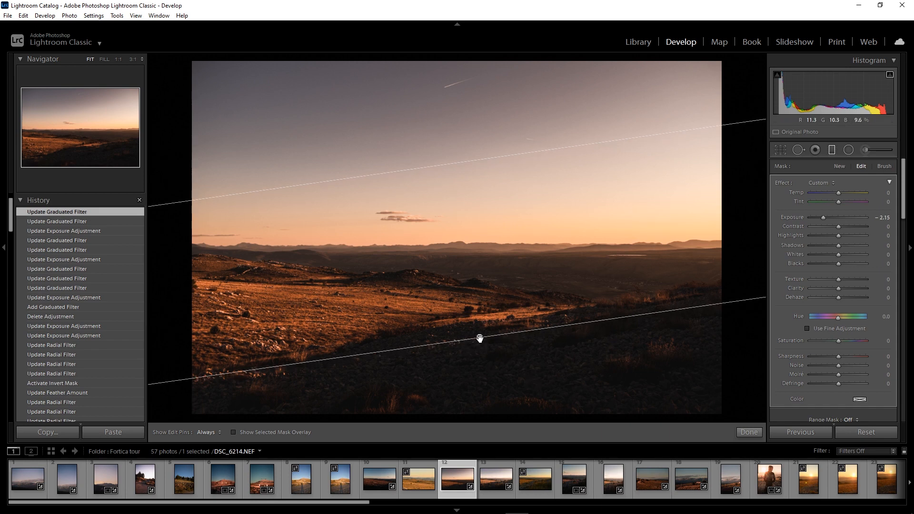
Step: Narrow the graduated filter's transition to below the horizon and recentre it over the shaded foreground
{"action": "mouse_move", "coordinate": [480, 339]}
{"action": "left_click_drag", "start_coordinate": [479, 339], "coordinate": [482, 329]}
{"action": "left_click_drag", "start_coordinate": [445, 157], "coordinate": [484, 259]}
{"action": "left_click_drag", "start_coordinate": [488, 379], "coordinate": [477, 337]}
{"action": "left_click_drag", "start_coordinate": [445, 212], "coordinate": [466, 269]}
{"action": "left_click_drag", "start_coordinate": [483, 366], "coordinate": [480, 347]}
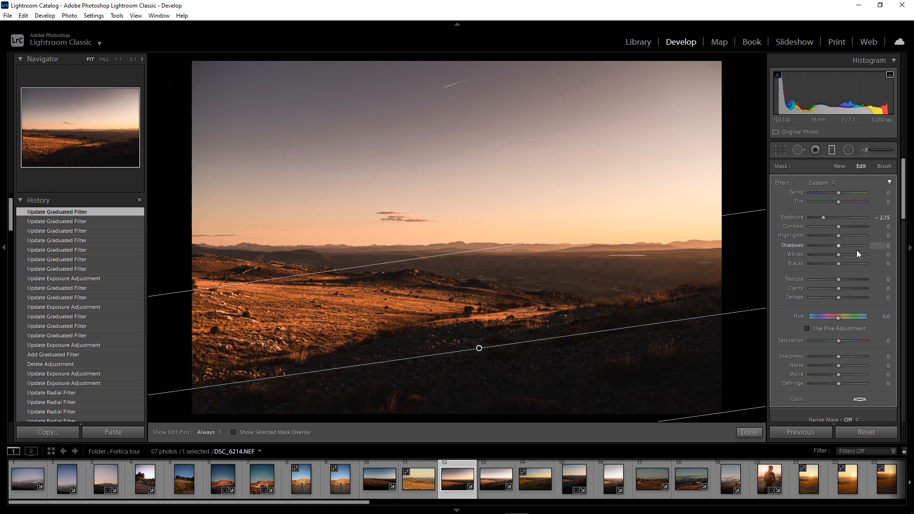
Step: Set the graduated filter's Shadows to −13 and its Highlights to 100
{"action": "mouse_move", "coordinate": [838, 246]}
{"action": "left_mouse_down"}
{"action": "mouse_move", "coordinate": [819, 245]}
{"action": "mouse_move", "coordinate": [834, 247]}
{"action": "left_mouse_up"}
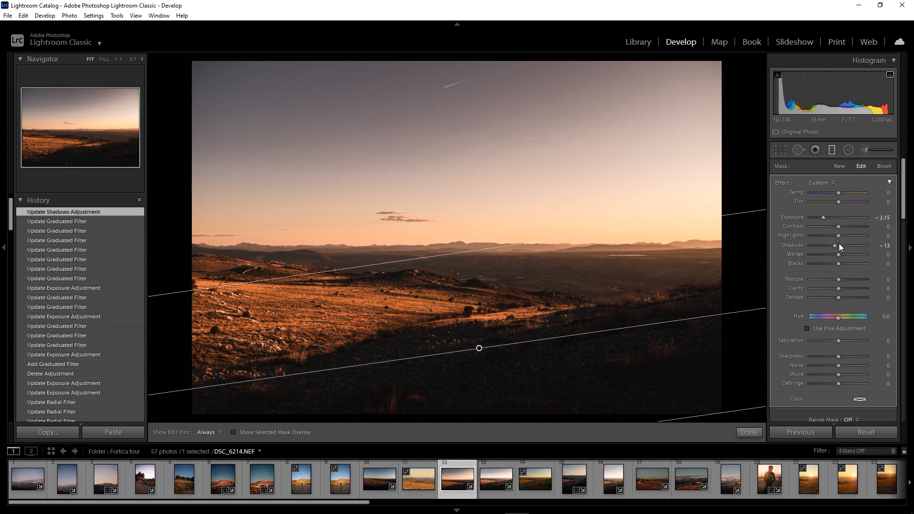
{"action": "left_click_drag", "start_coordinate": [854, 239], "coordinate": [879, 238]}
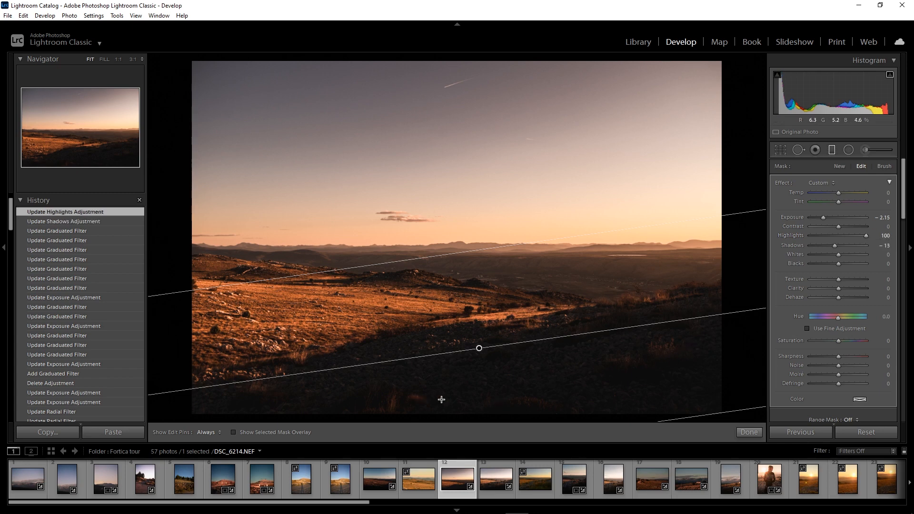
Step: Try a Hue of 115.1 on the graduated filter, reset Clarity and Hue to 0, and close the filter
{"action": "double_click", "coordinate": [856, 288]}
{"action": "left_click_drag", "start_coordinate": [825, 315], "coordinate": [856, 318]}
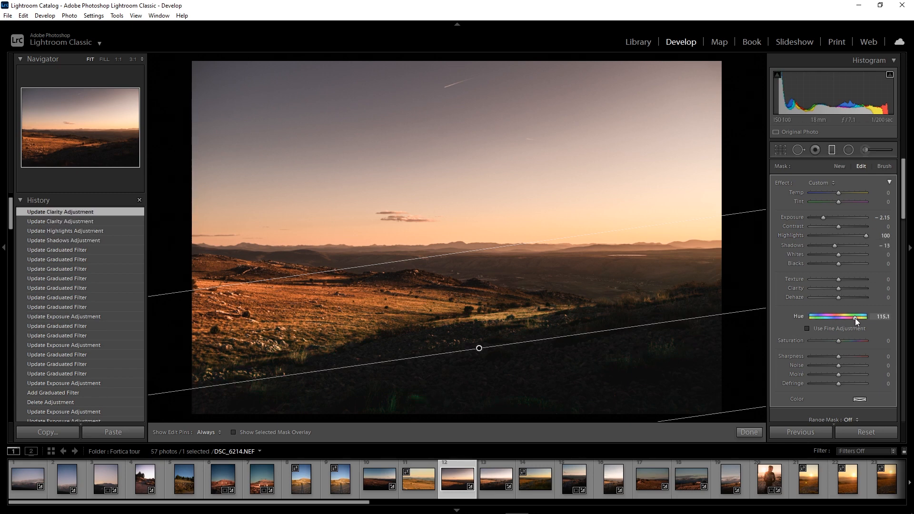
{"action": "double_click", "coordinate": [830, 318]}
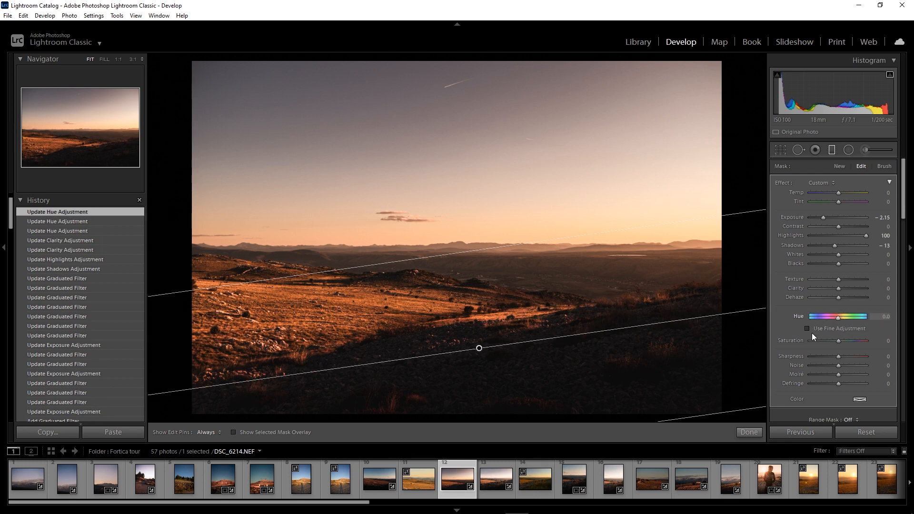
{"action": "left_click", "coordinate": [832, 150]}
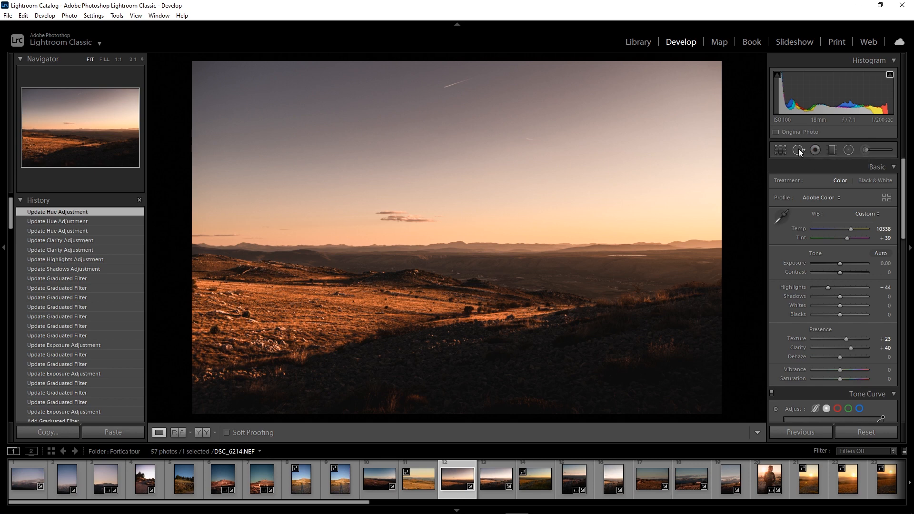
Step: Heal a small patch of open sky at 1:1 magnification using Spot Removal with brush size 75
{"action": "left_click", "coordinate": [798, 150]}
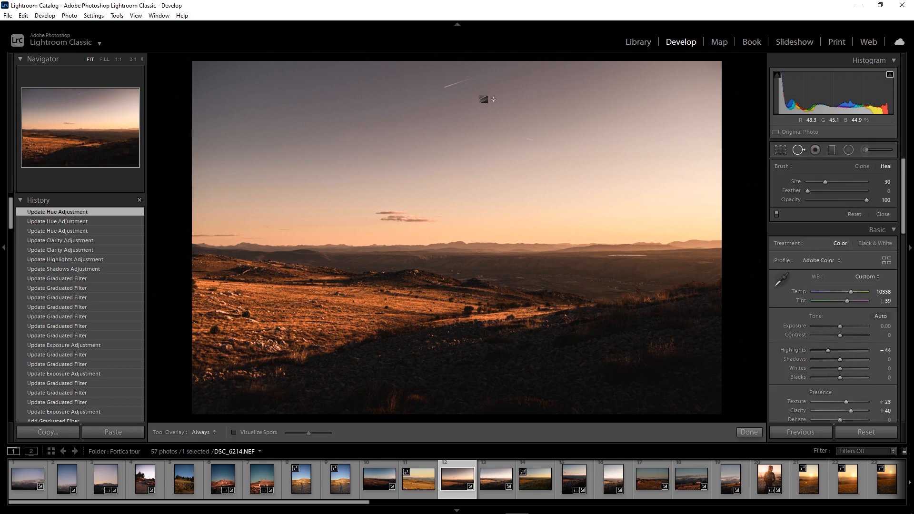
{"action": "scroll", "coordinate": [526, 139], "scroll_direction": "up", "scroll_amount": 5}
{"action": "left_click", "coordinate": [118, 59]}
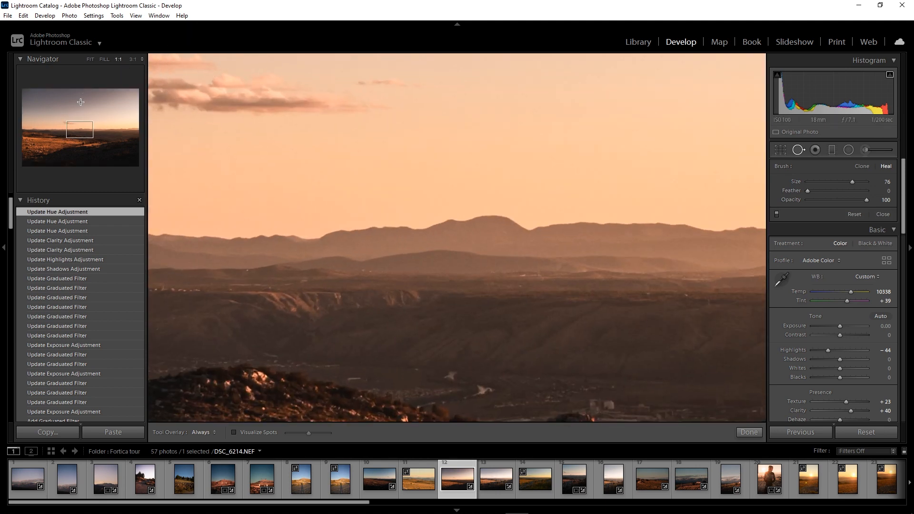
{"action": "left_click_drag", "start_coordinate": [81, 132], "coordinate": [98, 108]}
{"action": "left_click_drag", "start_coordinate": [447, 215], "coordinate": [477, 218]}
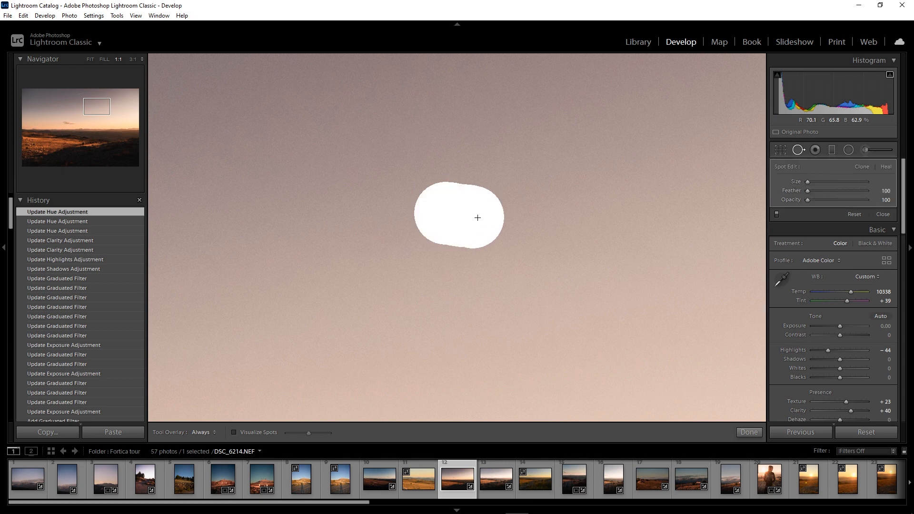
{"action": "left_click_drag", "start_coordinate": [480, 223], "coordinate": [478, 218]}
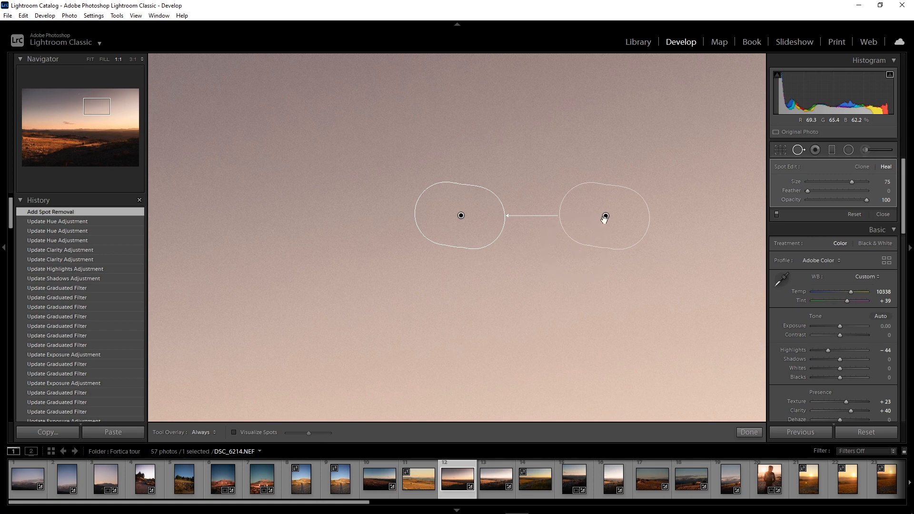
Step: Delete the spot removal in the sky and fit the whole photo in the view
{"action": "right_click", "coordinate": [466, 217]}
{"action": "left_click", "coordinate": [490, 261]}
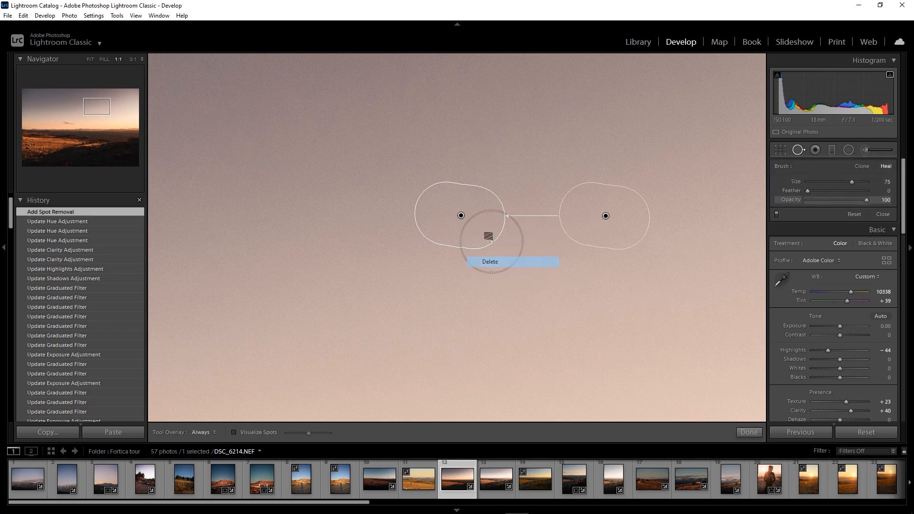
{"action": "left_click", "coordinate": [89, 60]}
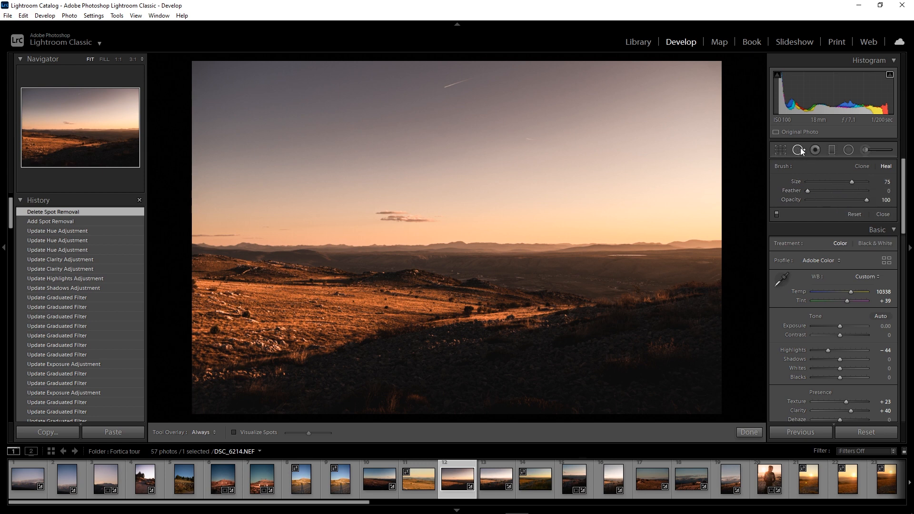
Step: Try cropping the photo with the aspect ratio set to 4 x 5 / 8 x 10
{"action": "left_click", "coordinate": [782, 150]}
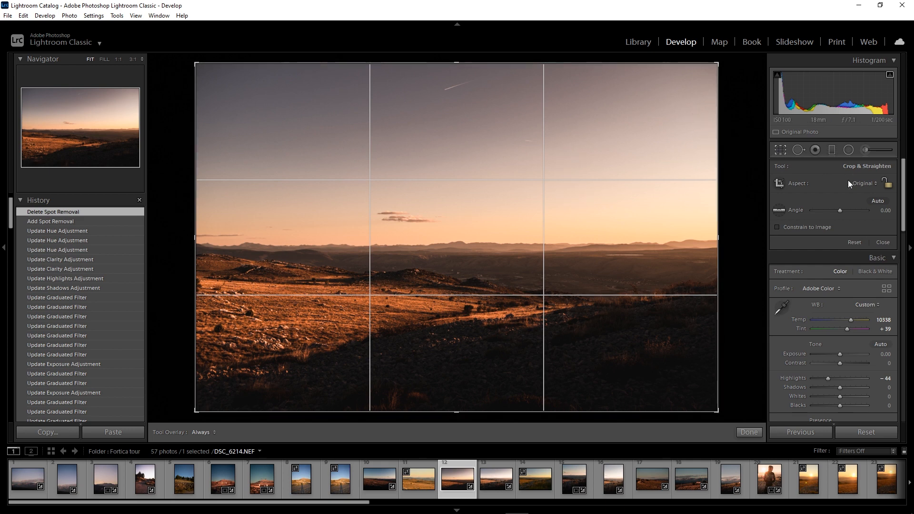
{"action": "left_click", "coordinate": [875, 187]}
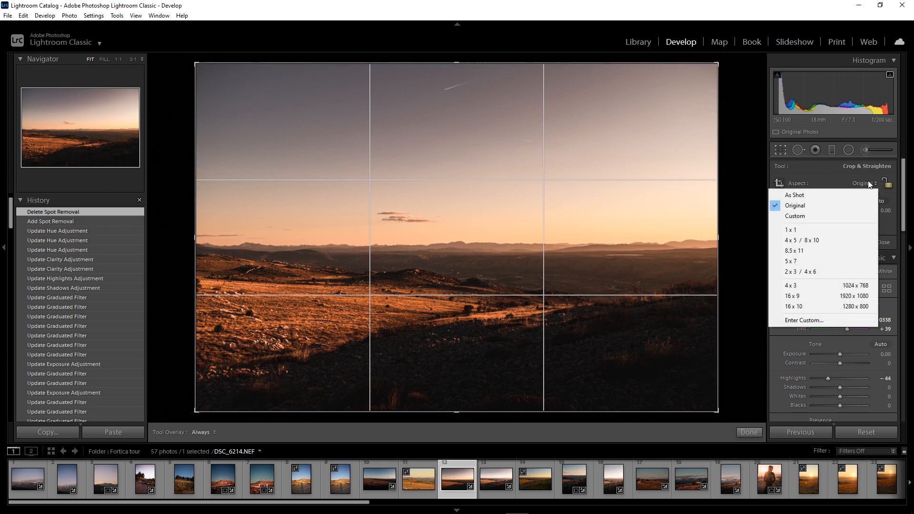
{"action": "left_click", "coordinate": [810, 239]}
{"action": "double_click", "coordinate": [810, 235]}
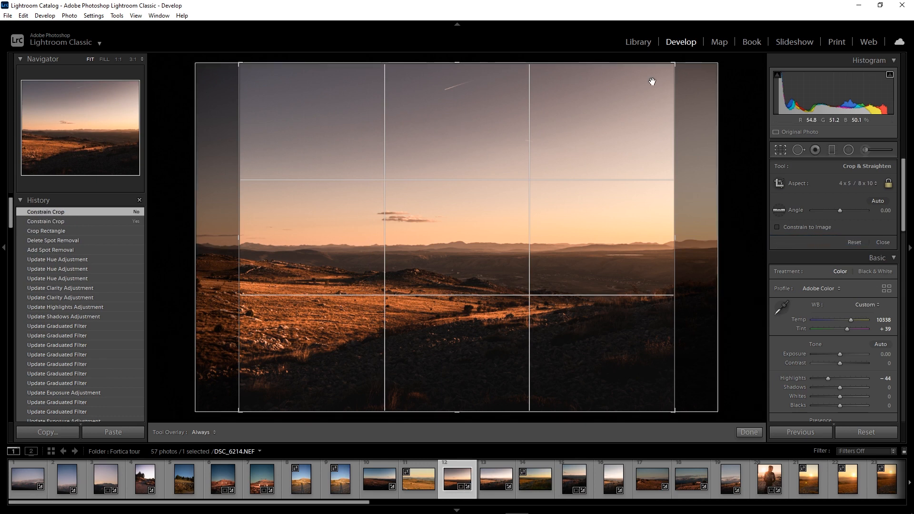
{"action": "mouse_move", "coordinate": [675, 63]}
{"action": "left_mouse_down"}
{"action": "mouse_move", "coordinate": [646, 73]}
{"action": "mouse_move", "coordinate": [649, 81]}
{"action": "mouse_move", "coordinate": [674, 64]}
{"action": "left_mouse_up"}
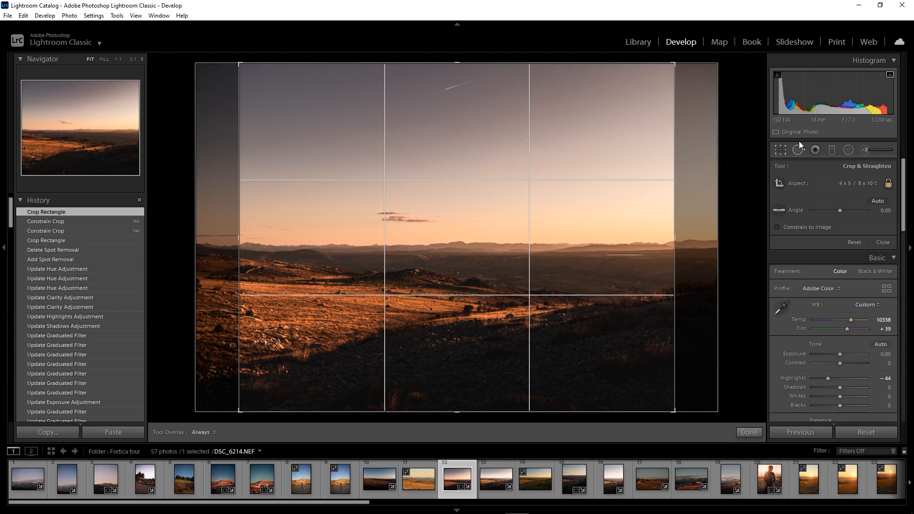
Step: Set the crop's aspect ratio back to Original, covering the full photo, and finish cropping
{"action": "left_click", "coordinate": [865, 184]}
{"action": "left_click", "coordinate": [813, 206]}
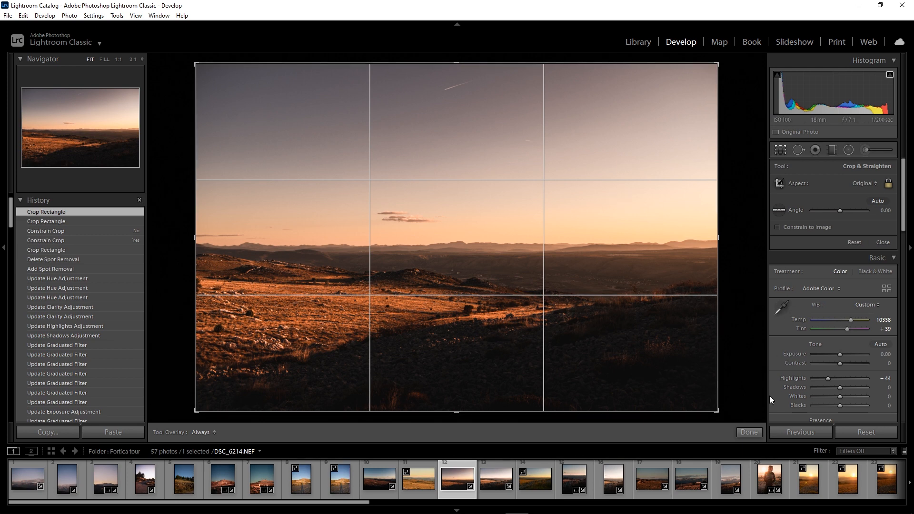
{"action": "left_click", "coordinate": [750, 432]}
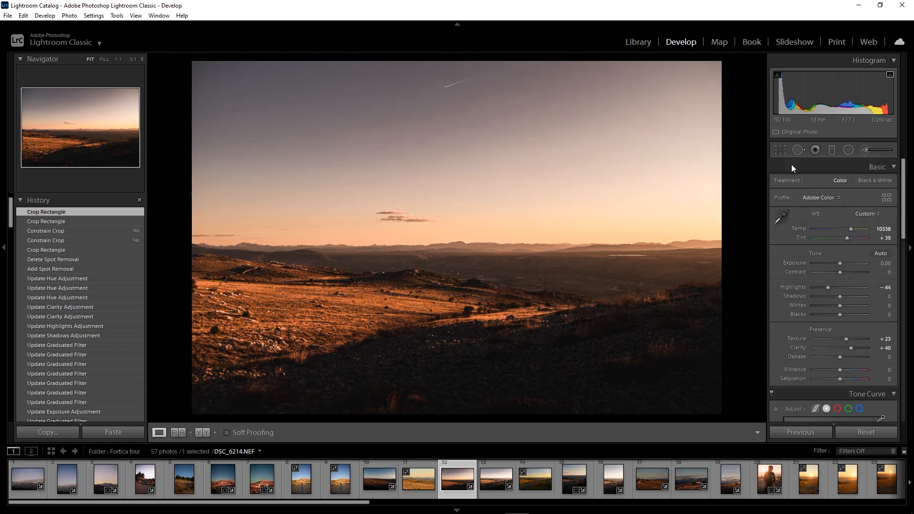
Step: Rotate the photo with Crop & Straighten to an angle of 1.17 and apply the crop
{"action": "left_click", "coordinate": [782, 150]}
{"action": "mouse_move", "coordinate": [842, 210]}
{"action": "left_mouse_down"}
{"action": "mouse_move", "coordinate": [853, 212]}
{"action": "mouse_move", "coordinate": [841, 213]}
{"action": "left_mouse_up"}
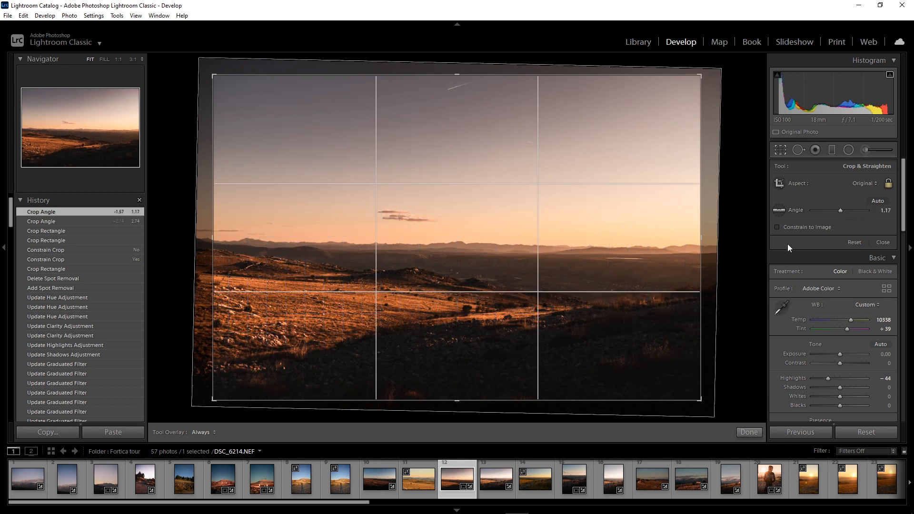
{"action": "key", "text": "Return"}
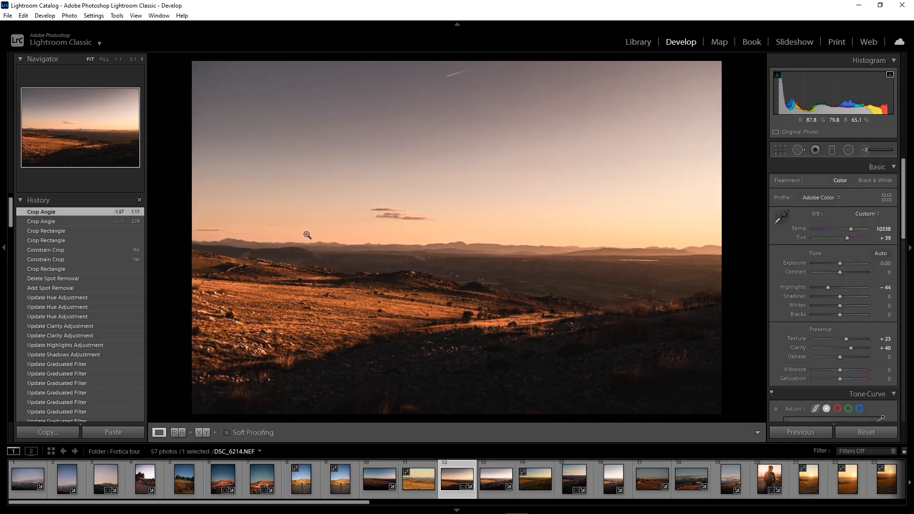